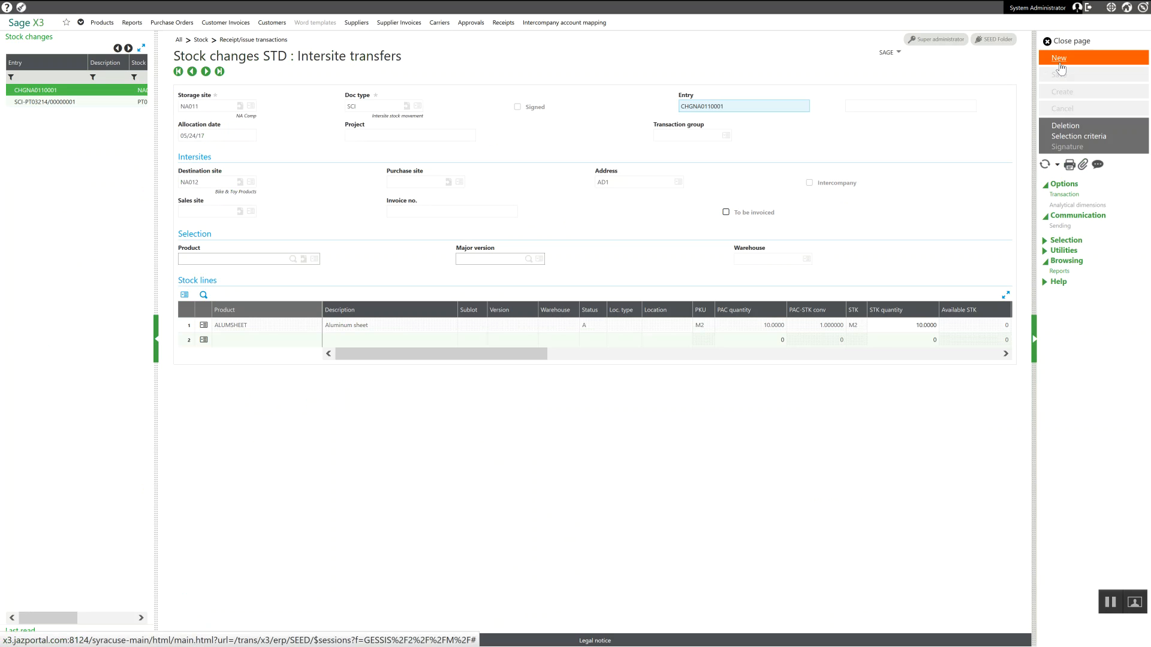
Step: Start a new intersite transfer from storage site NA011, keeping the default SCI document type
click(1059, 62)
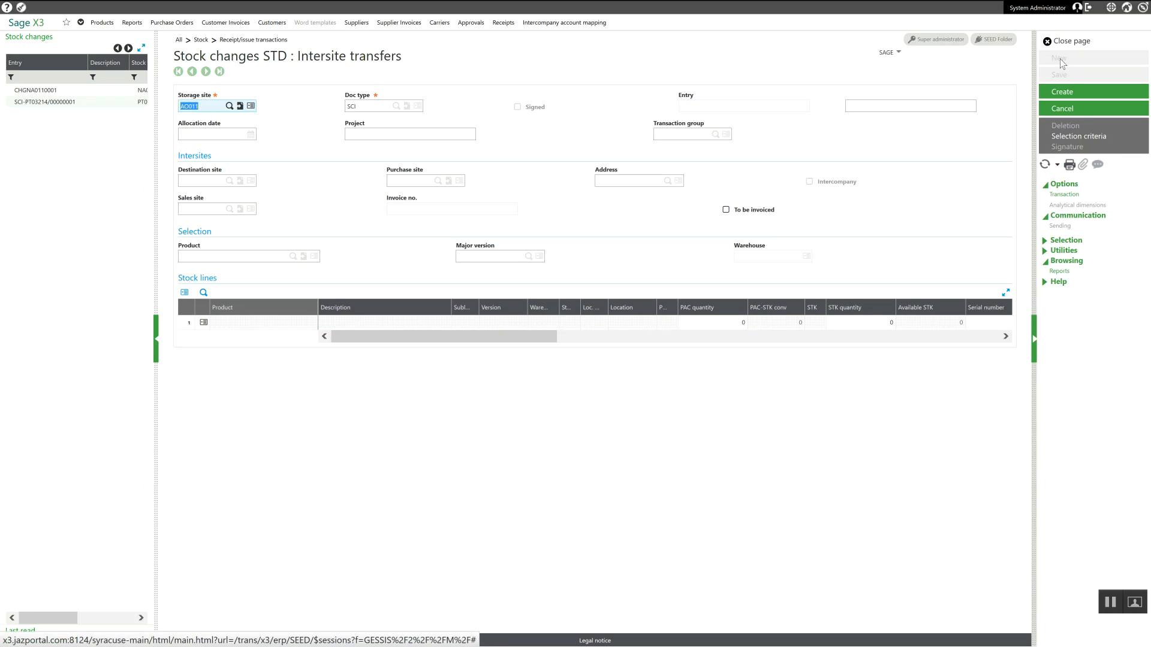
text(na011)
key(Tab)
key(Tab)
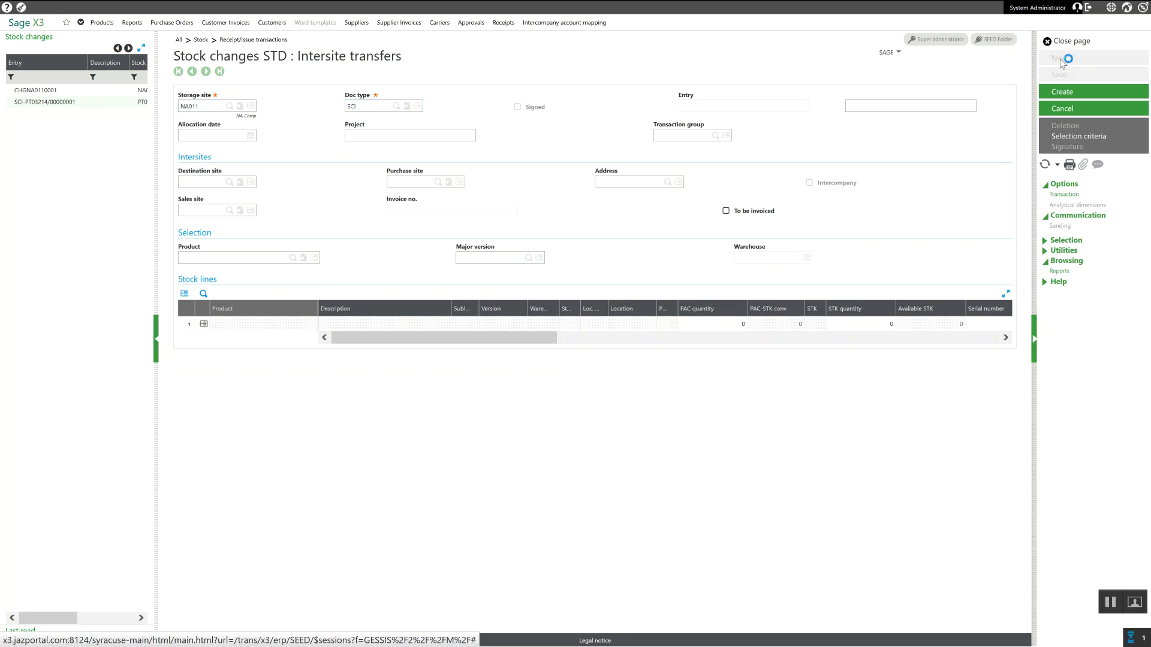
Step: Set the transfer's destination site to NA012, keeping the default allocation date and address AD1
key(Tab)
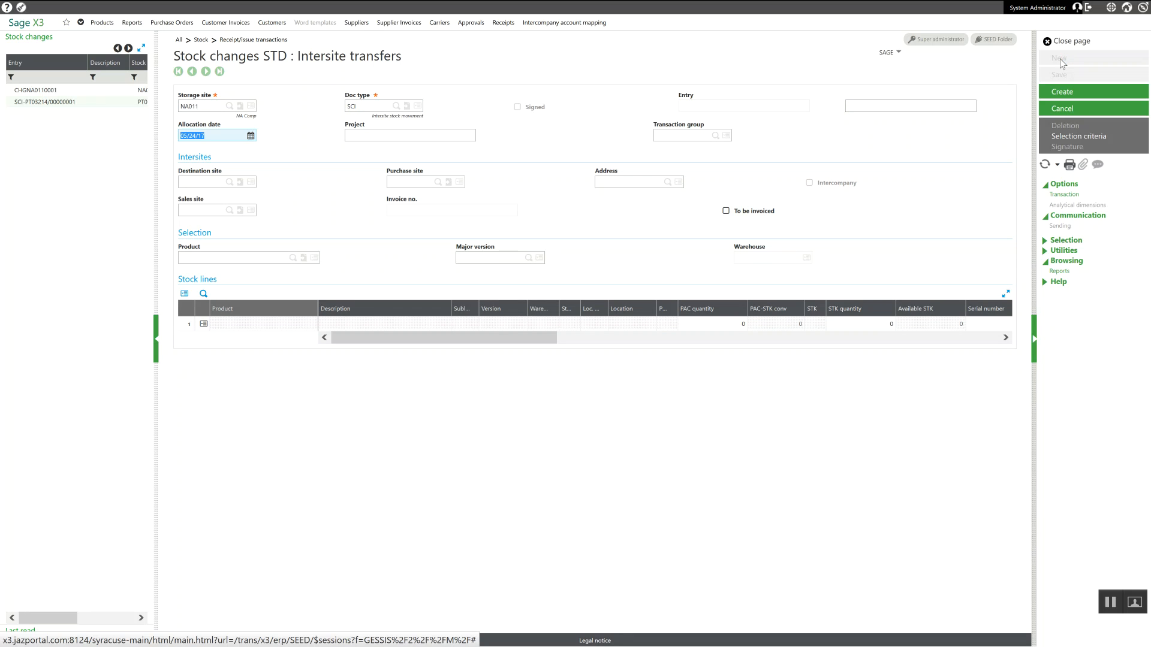
key(Tab)
key(Tab)
key(Tab)
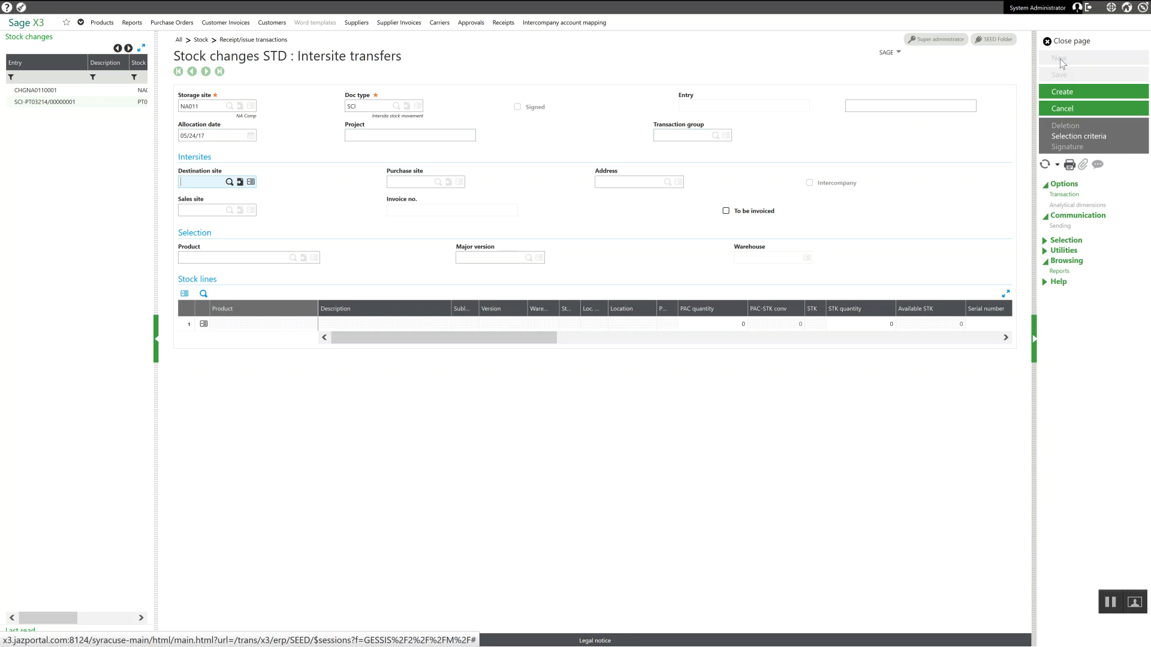
text(na012)
key(Tab)
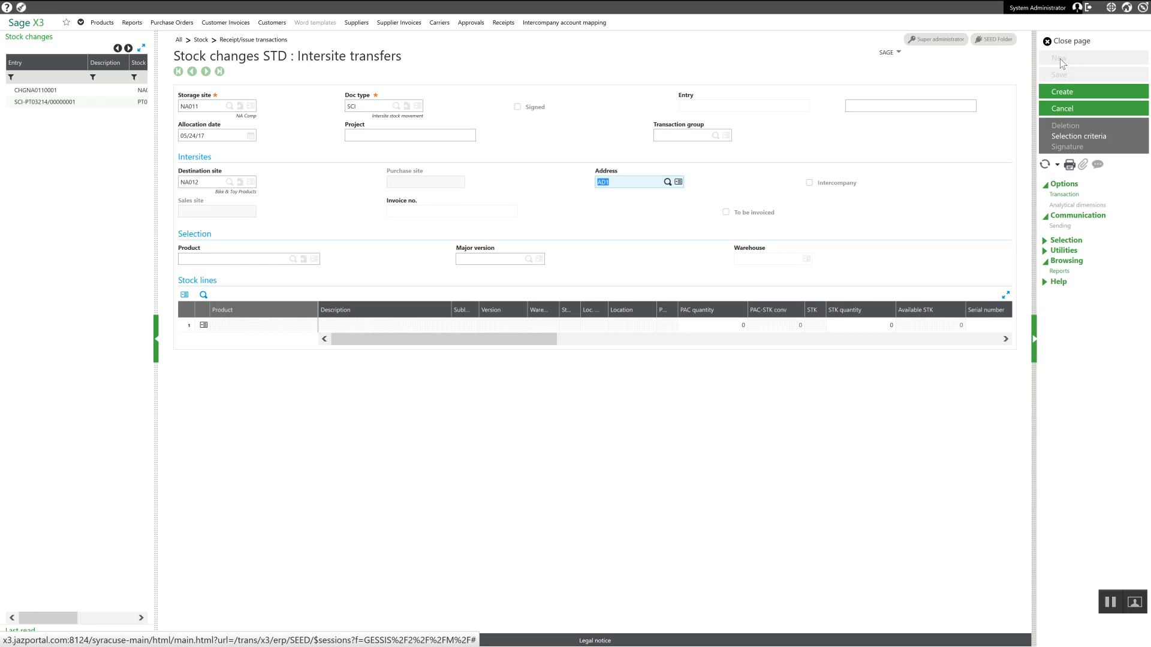
key(Tab)
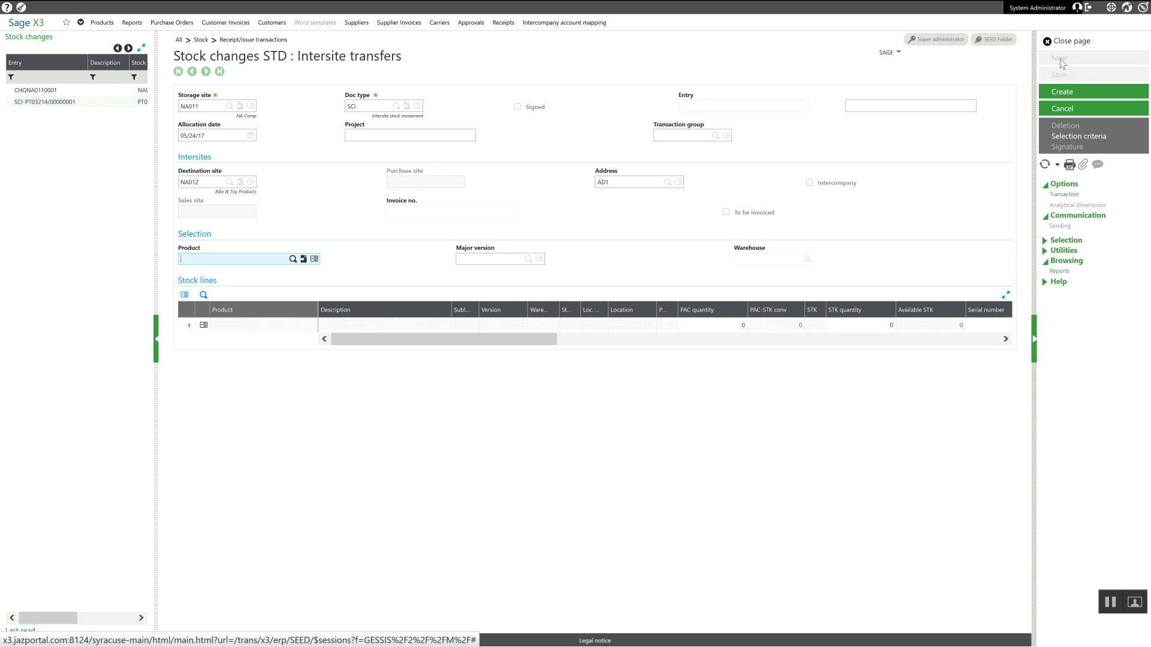
Step: Select product ALUMSHEET and add its available stock from the stocks selection list to the transfer's stock lines
text(alumsheet)
key(Tab)
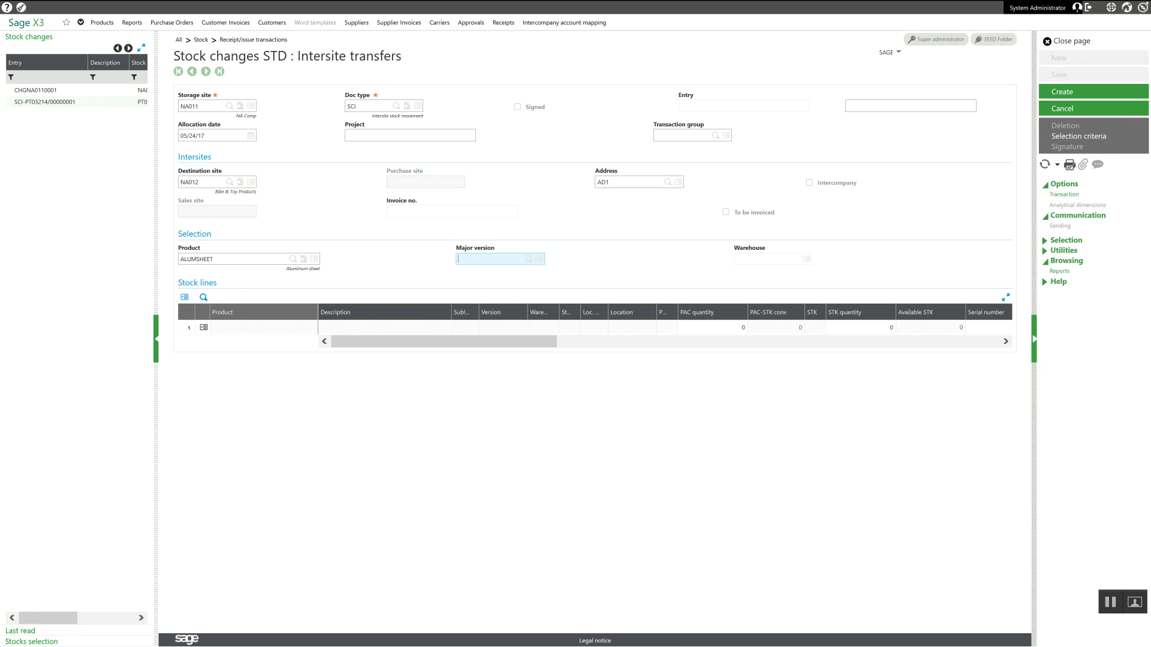
click(30, 641)
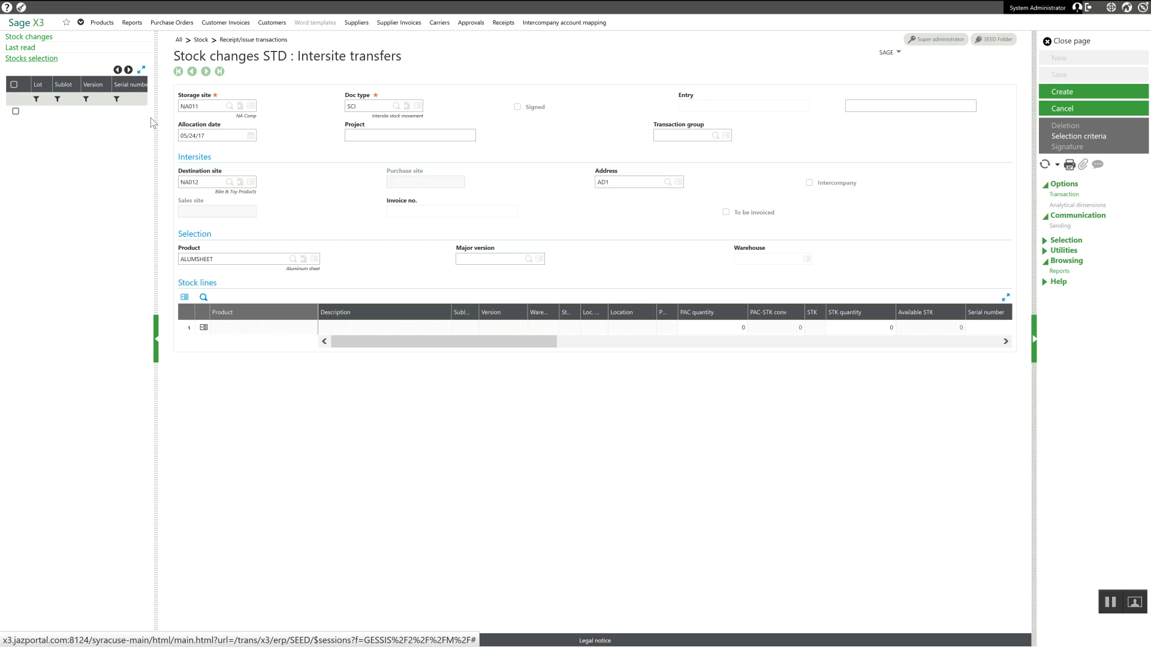
drag(155, 116, 334, 128)
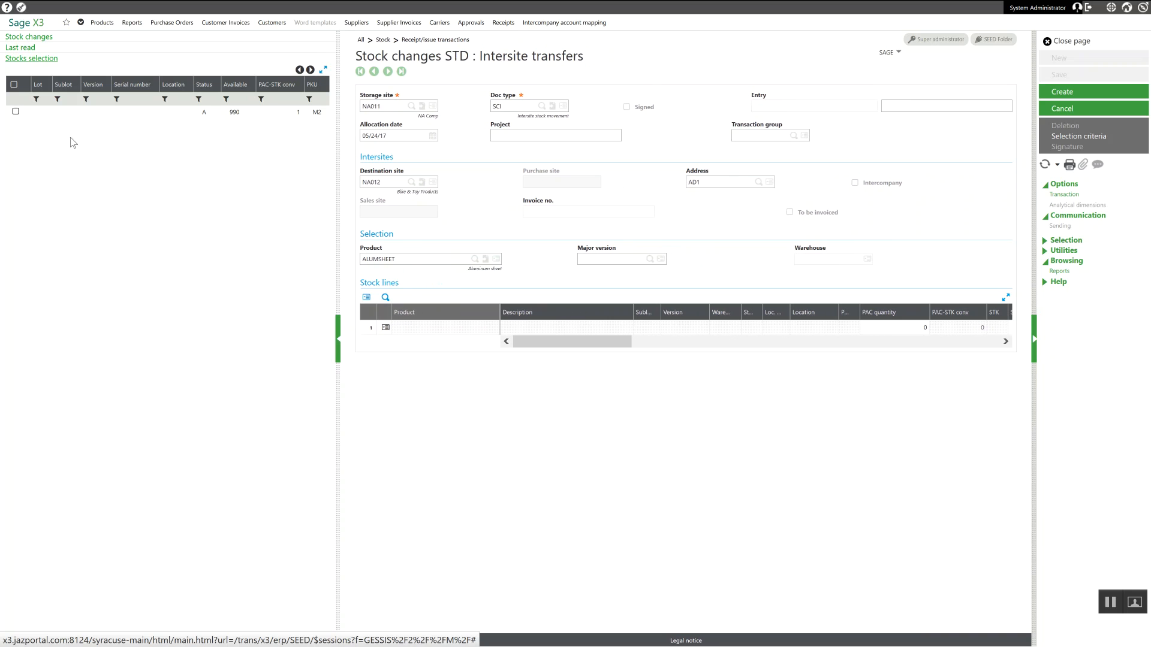
click(15, 113)
click(16, 113)
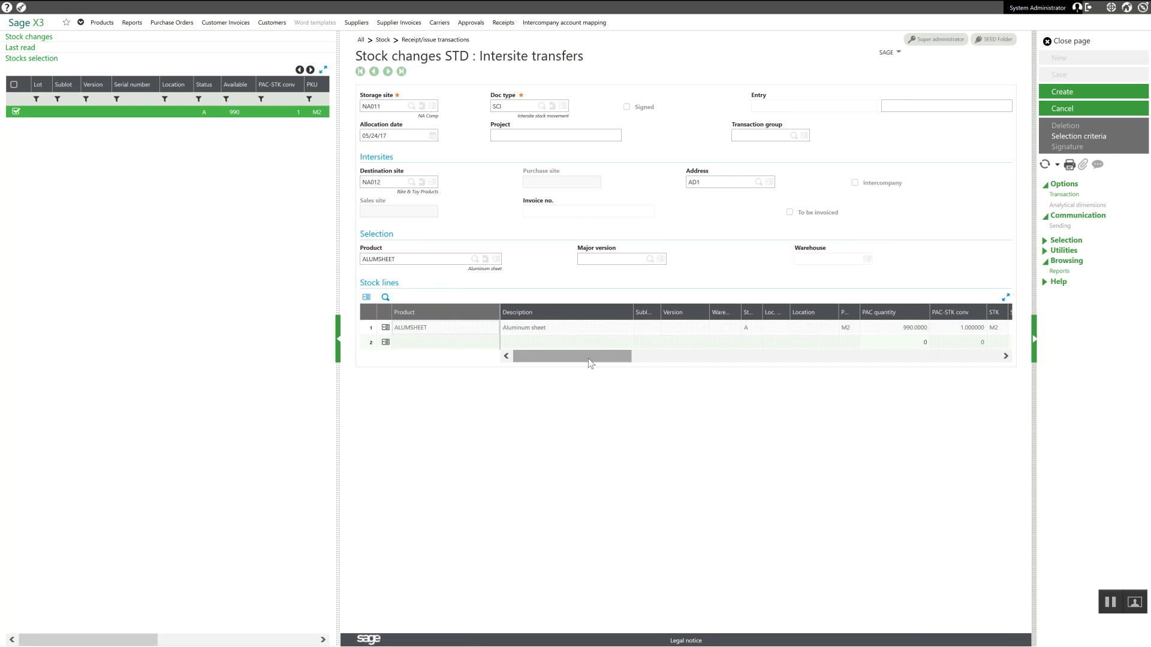
Step: Set the ALUMSHEET line's STK quantity to 10 and create the transfer
drag(591, 360, 652, 368)
click(820, 327)
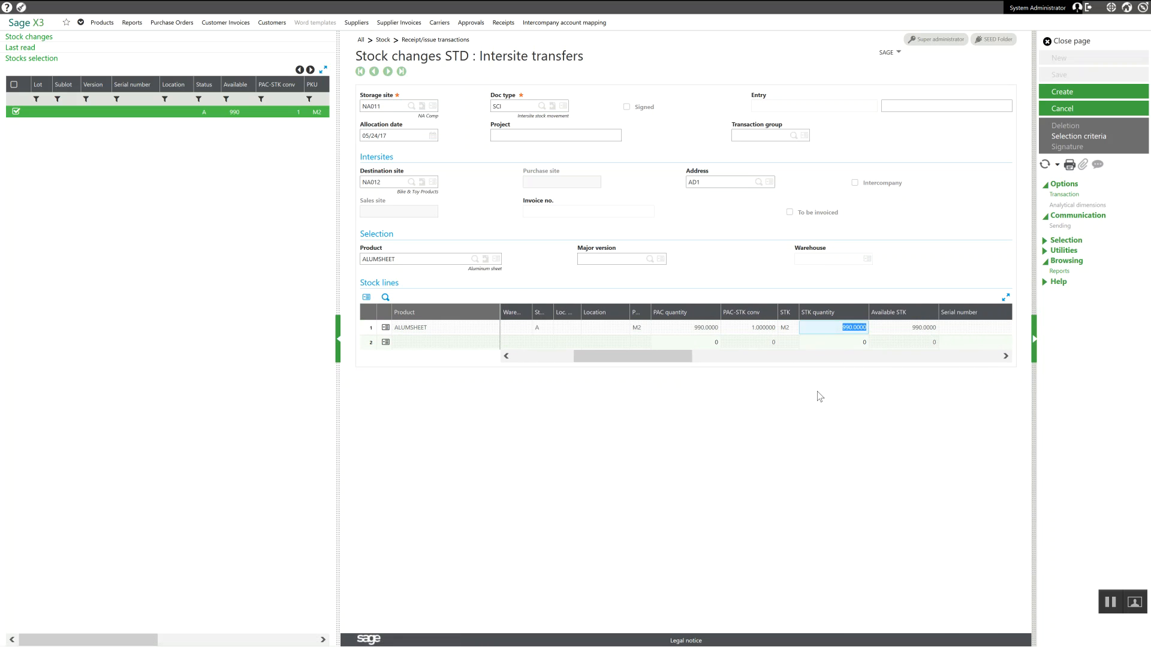
text(10)
key(Tab)
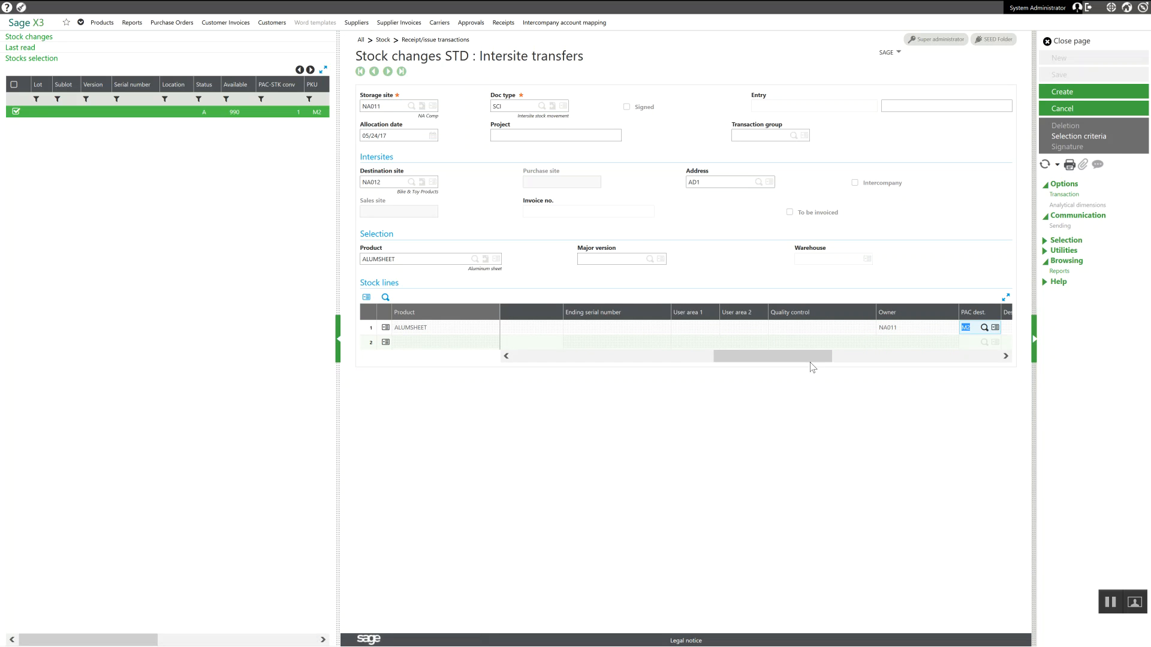
click(1063, 93)
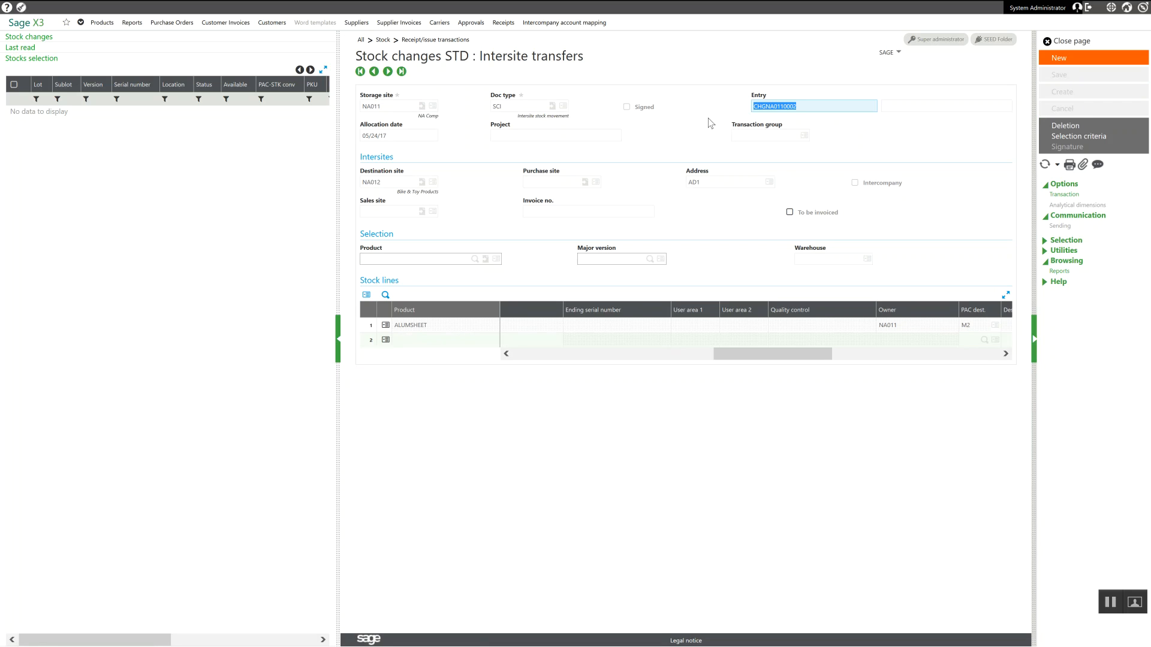
Step: Print the transfer notes report (BONTRF) for the new transfer as a PDF preview and close the document
click(1064, 170)
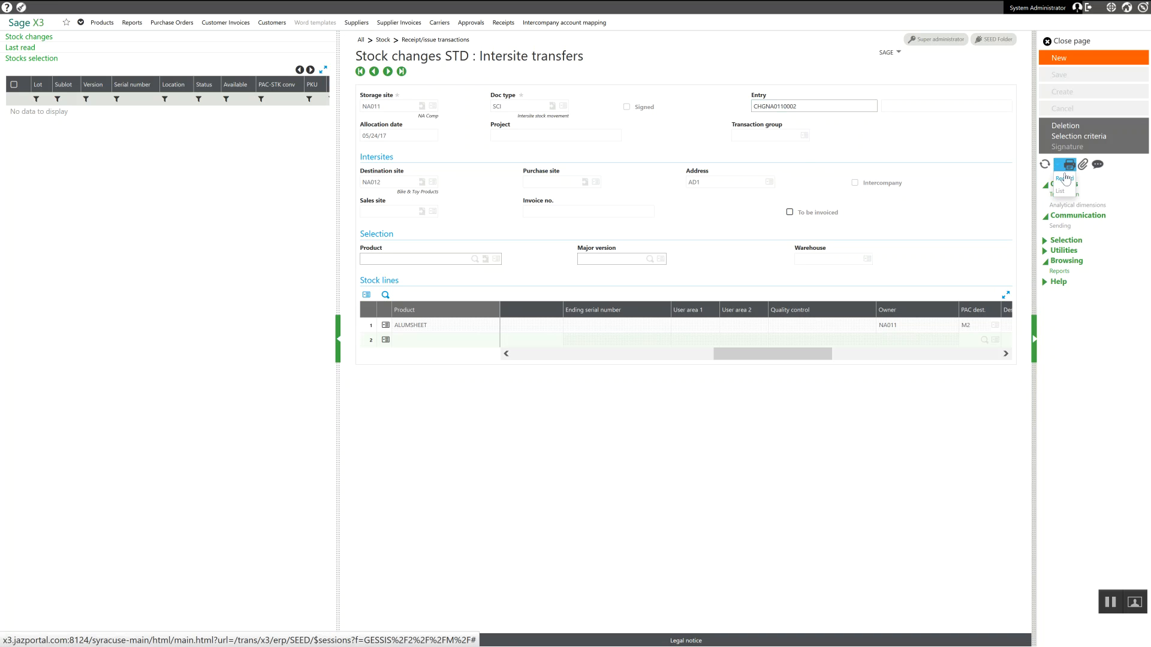
click(1066, 180)
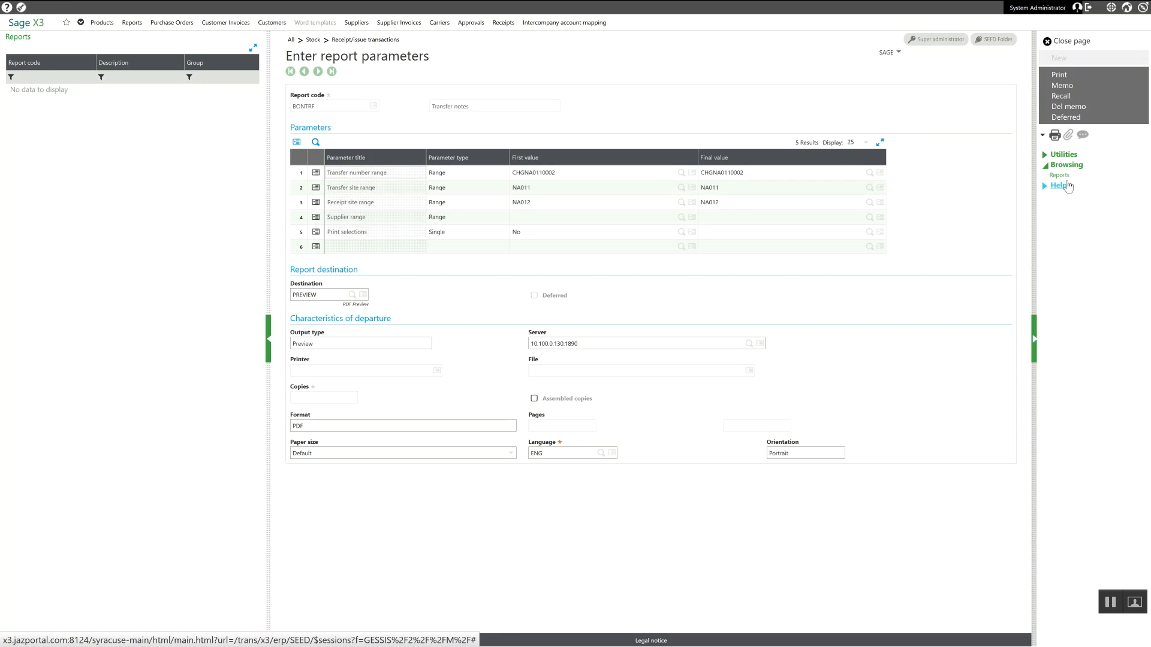
click(1066, 74)
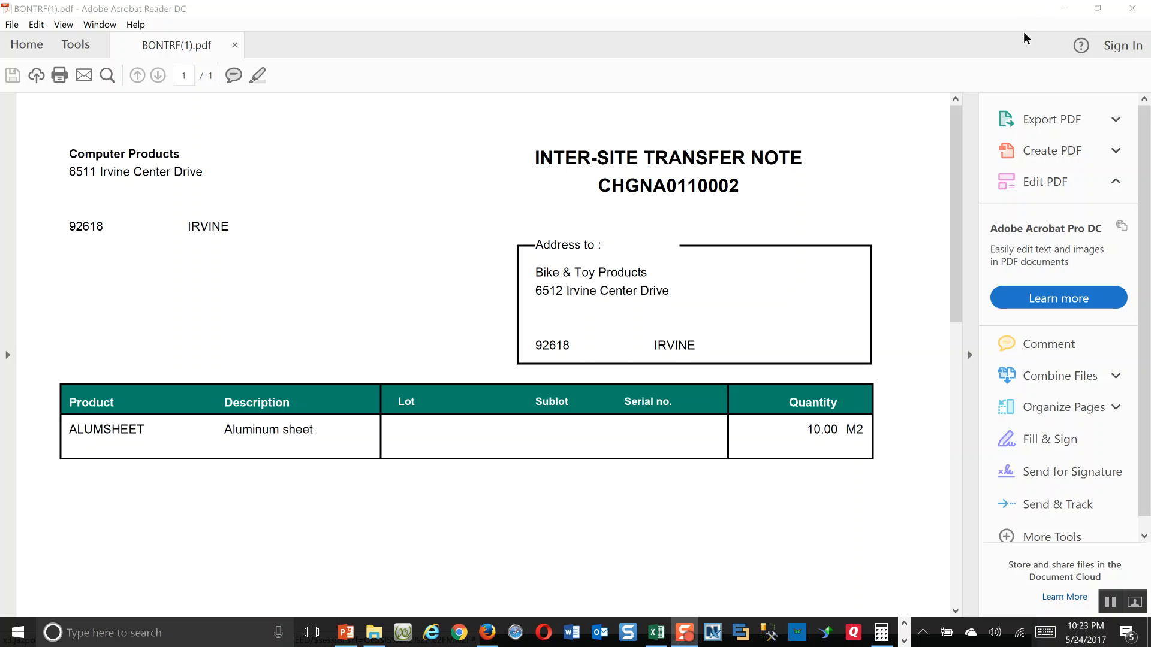
click(1129, 8)
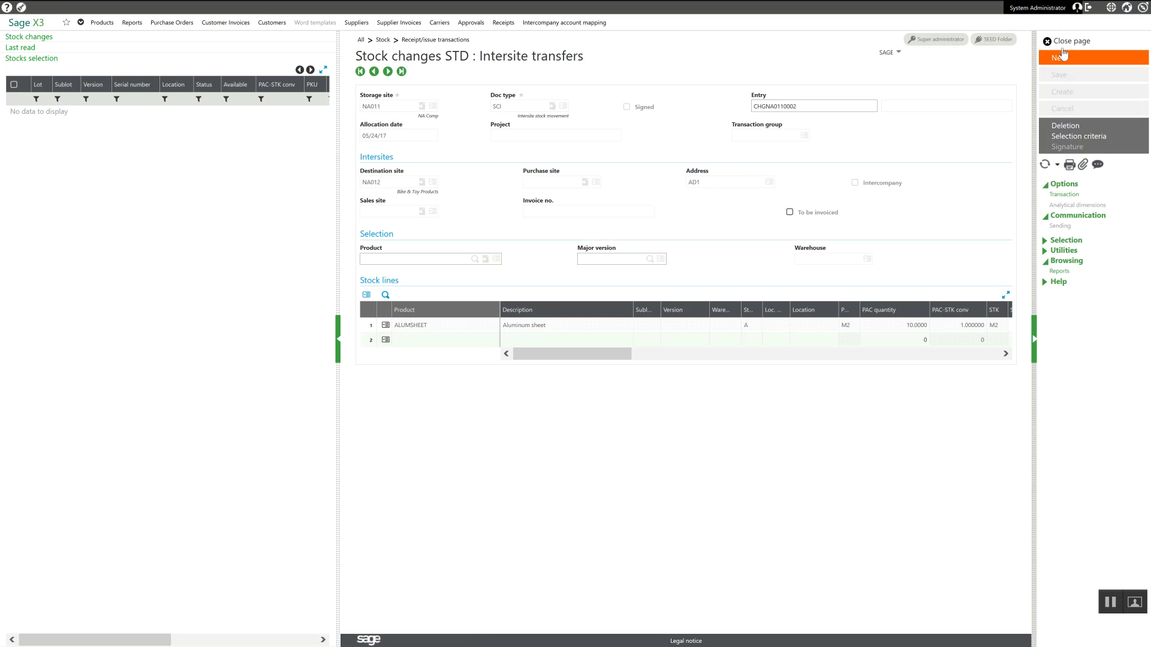
Step: Leave the intersite transfers and open purchase orders in Purchasing with the ALL Full entry transaction
click(1068, 42)
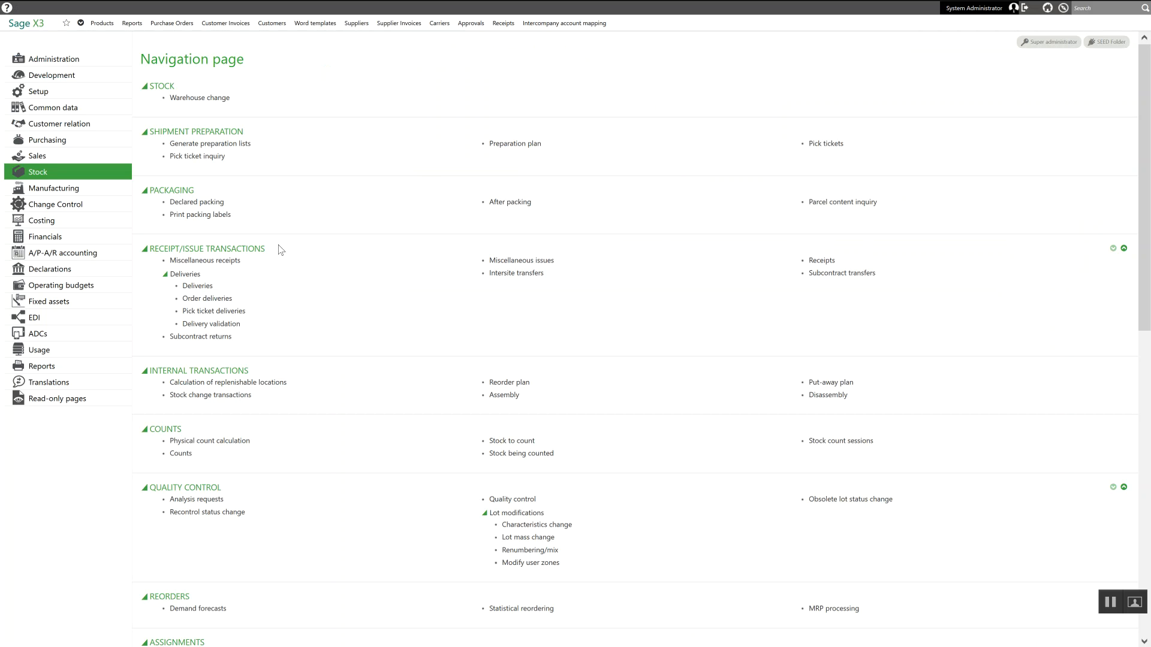
click(52, 141)
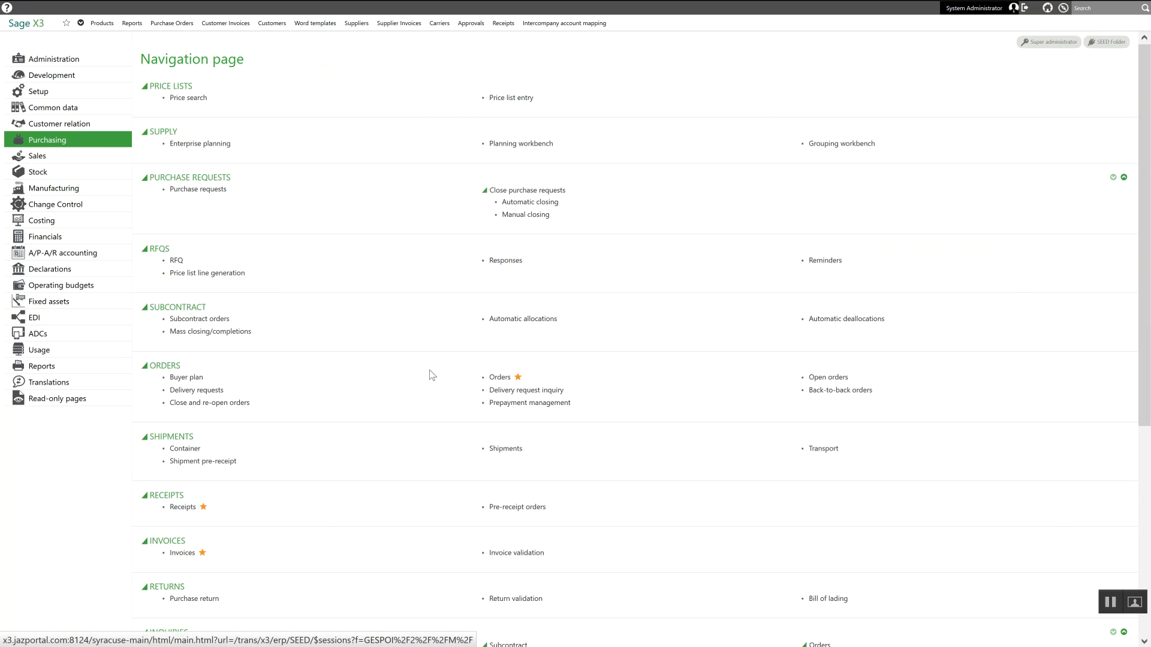
click(500, 377)
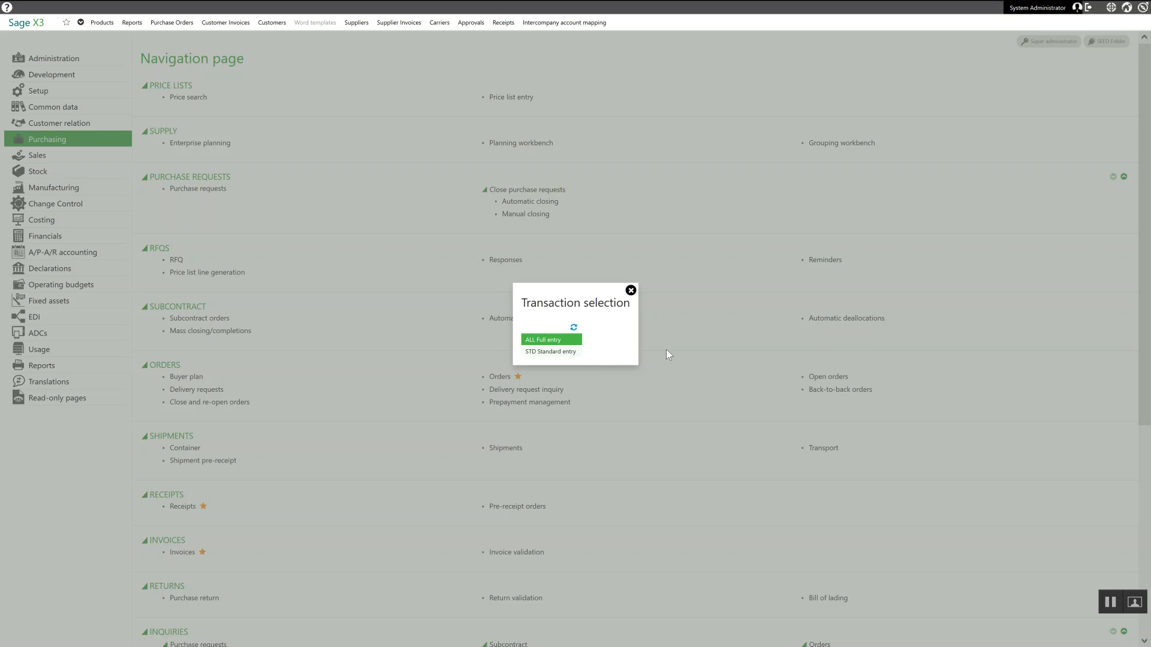
click(541, 340)
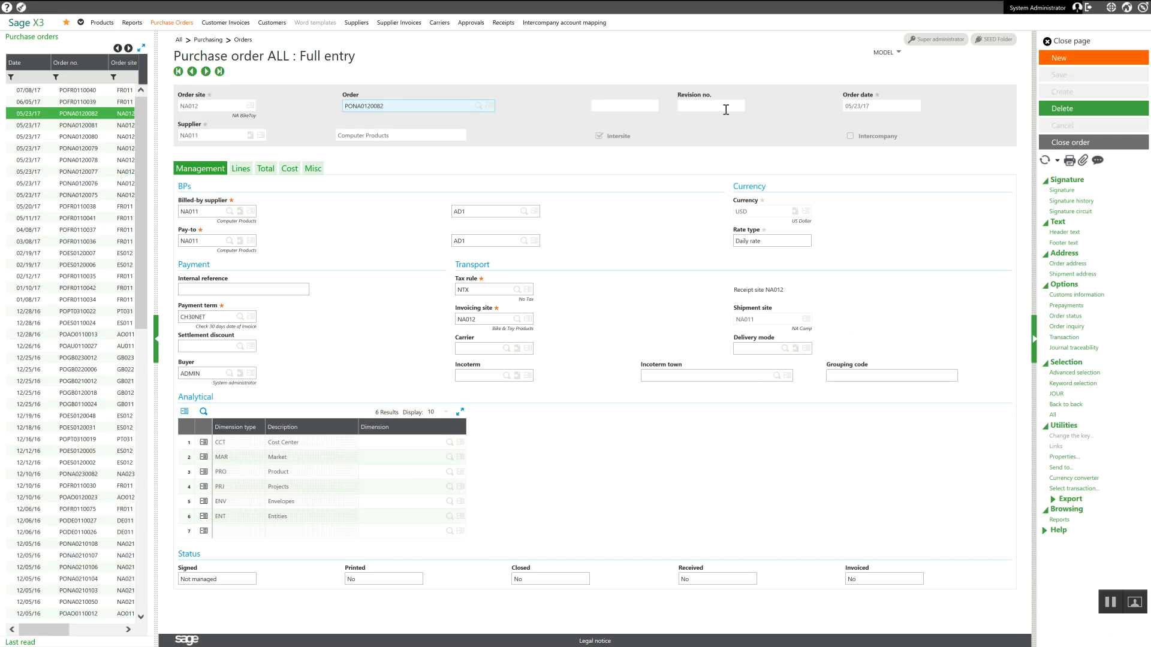
Step: Start a new purchase order for order site NA012 with supplier NA011, keeping the default order date
click(1066, 58)
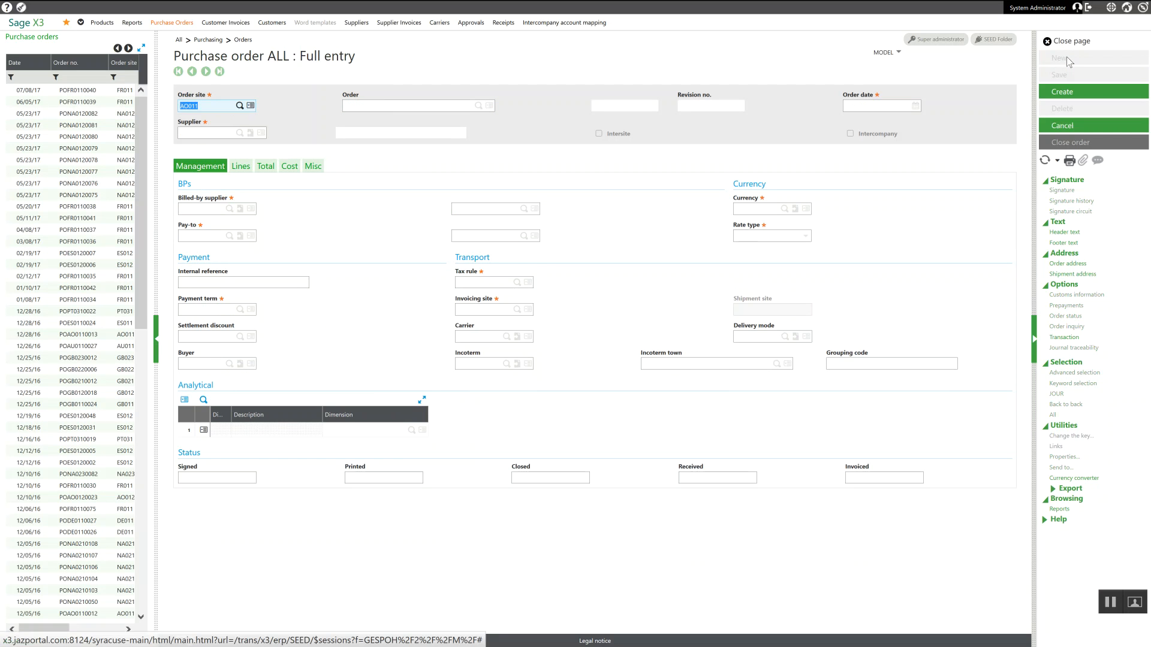
text(NA012)
key(Tab)
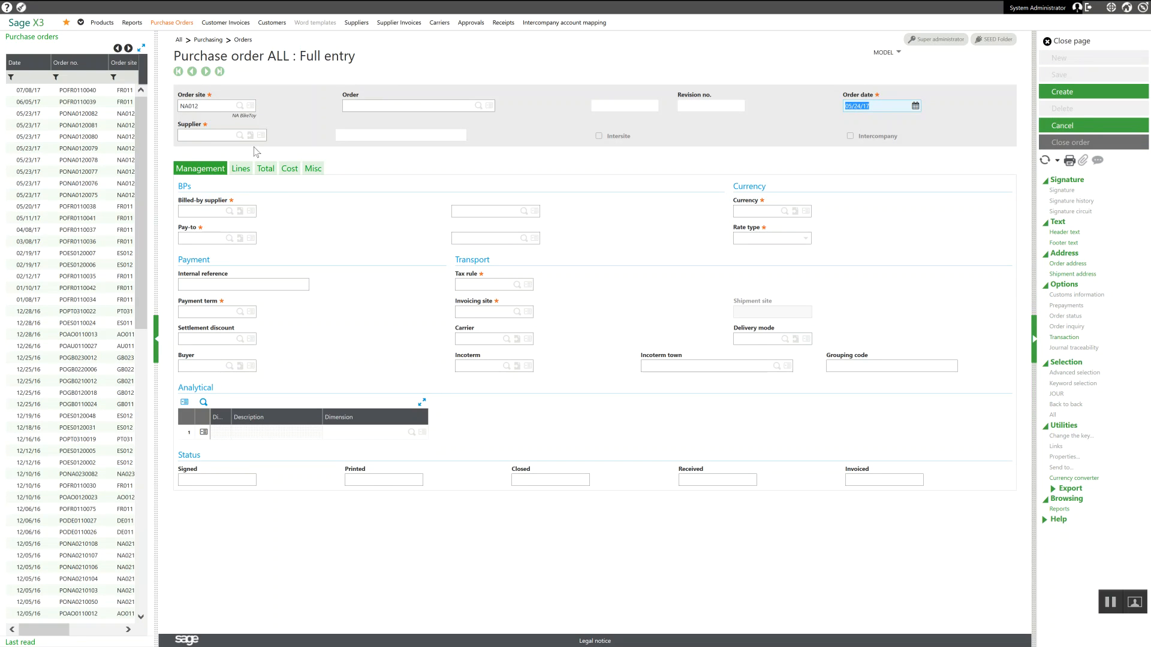
key(Tab)
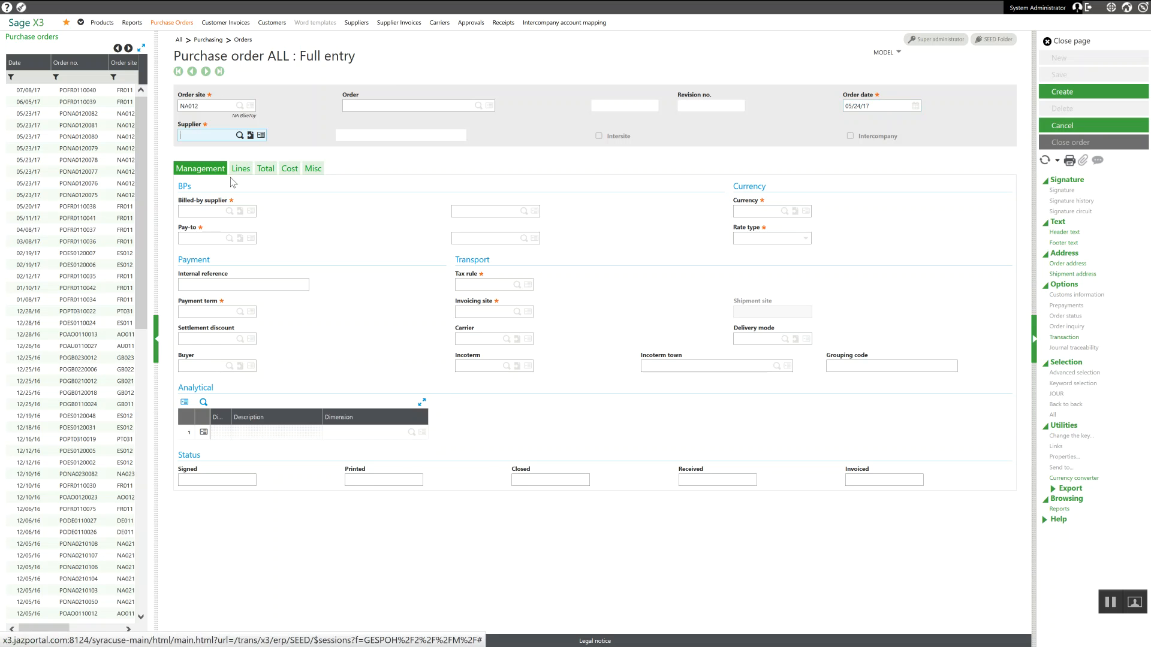
text(na011)
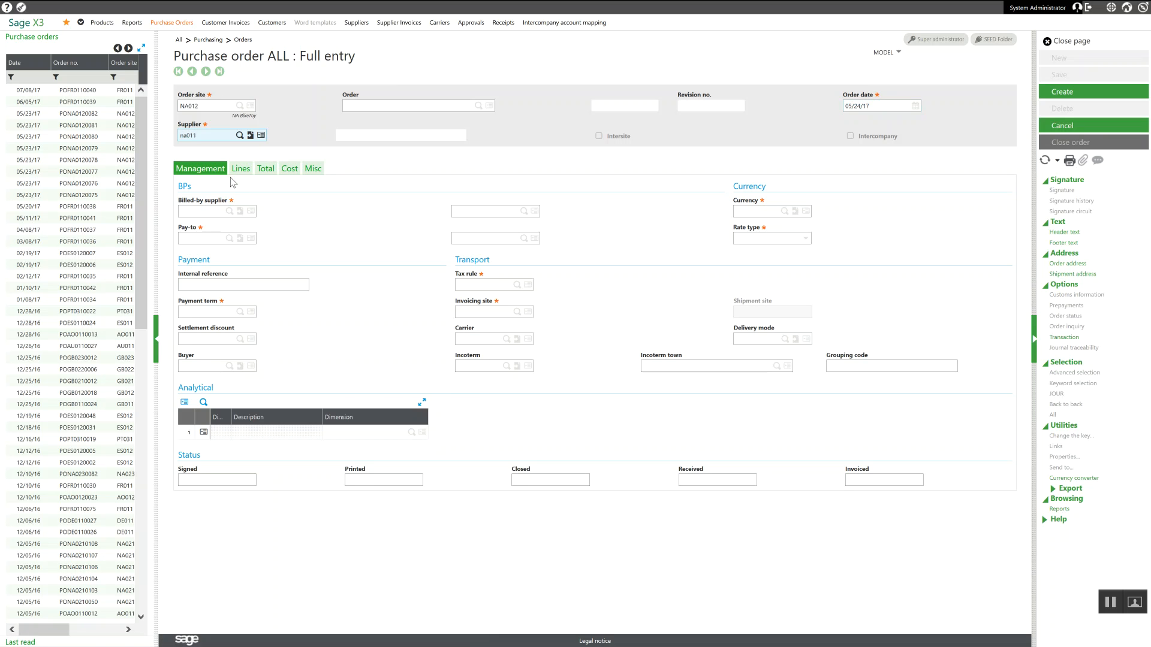
key(Tab)
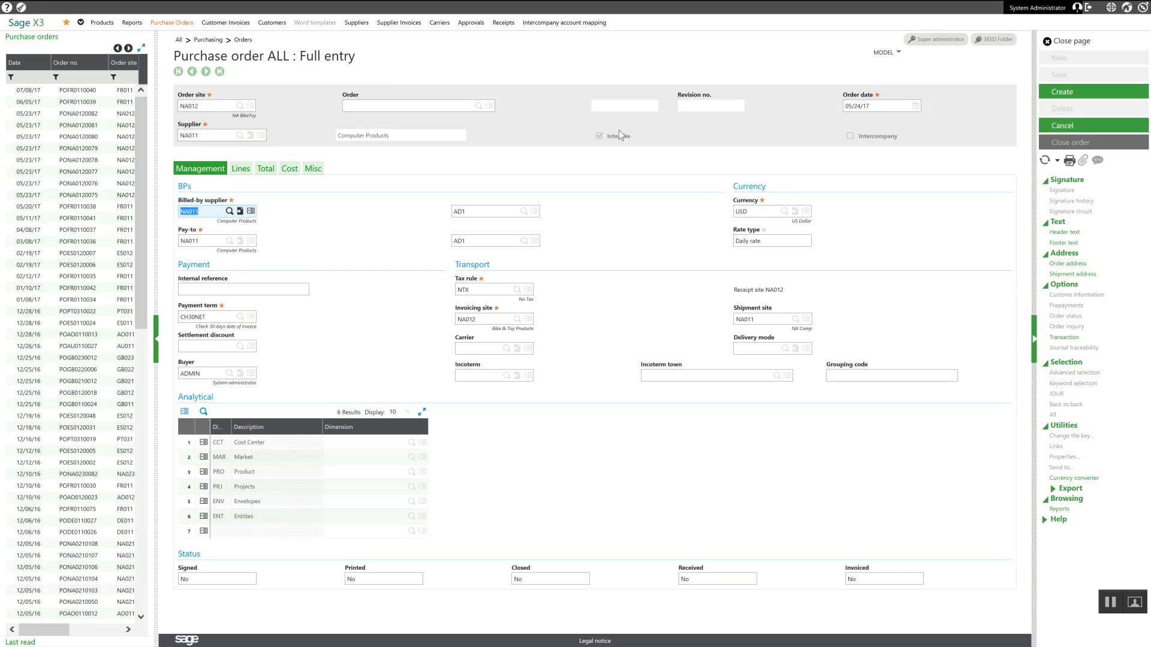
Step: Look up the supplier record of NA011 to check its intersite setup and return to the purchase order
click(252, 137)
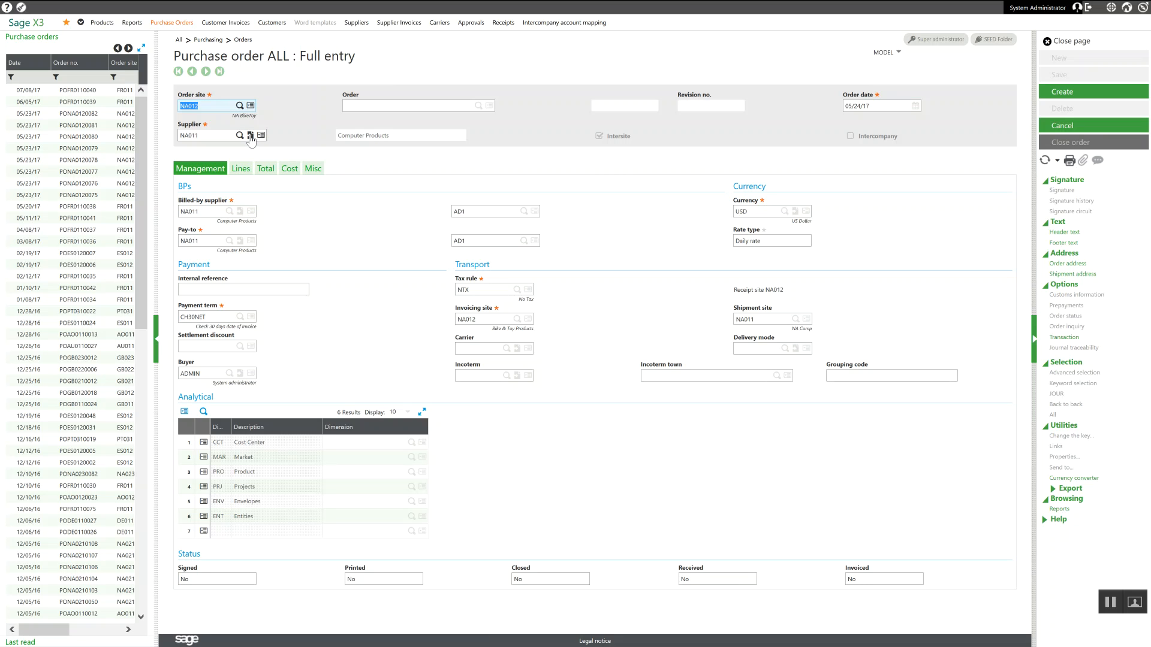
click(251, 136)
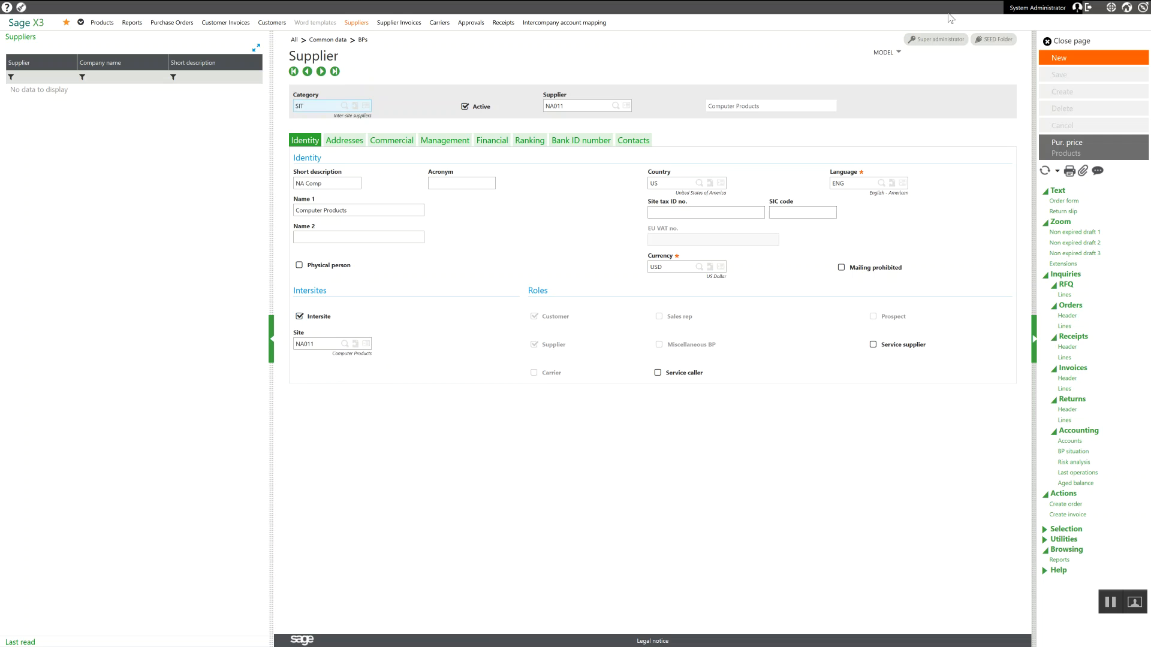
click(1077, 42)
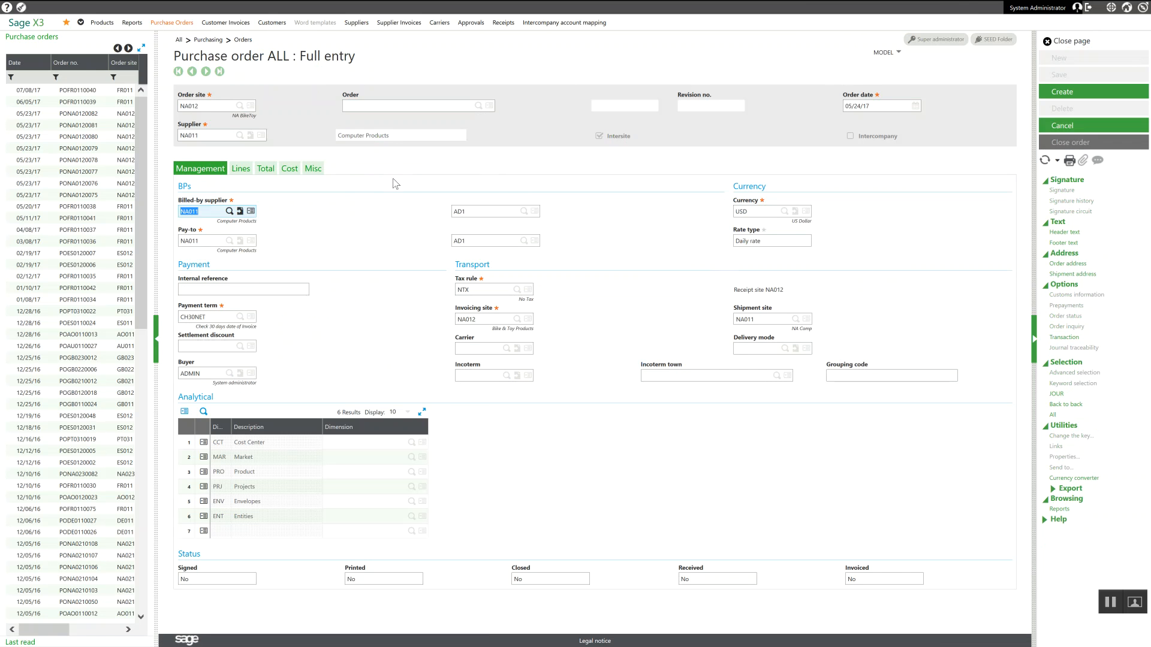
Step: Enter product ALUMSHEET on the first order line, accepting it although it is not referenced for the supplier
click(240, 170)
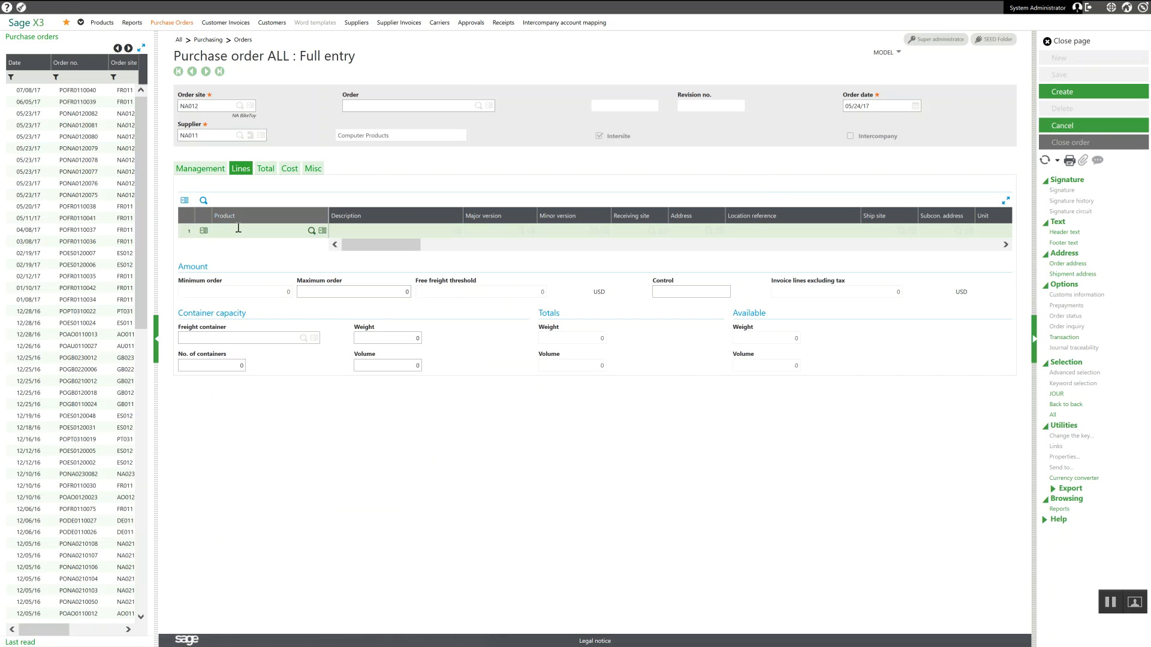
click(239, 232)
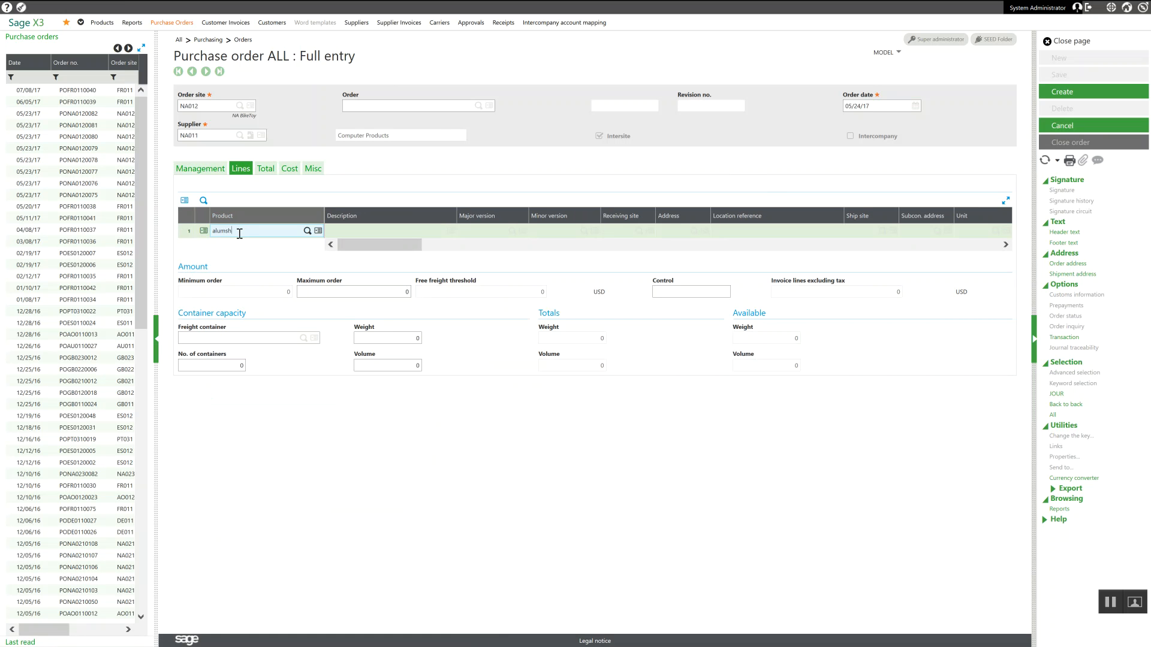
key(Tab)
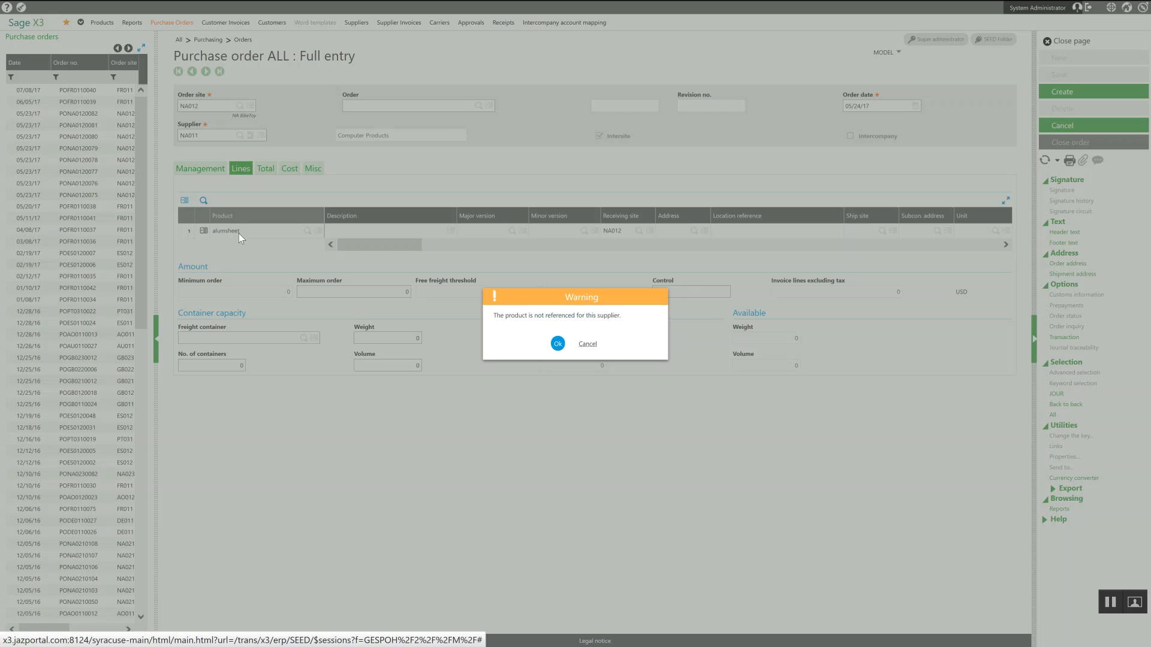
key(Return)
key(Tab)
Step: Set the ALUMSHEET line's ordered quantity to 100, keeping the default address, shipping site and unit
key(Tab)
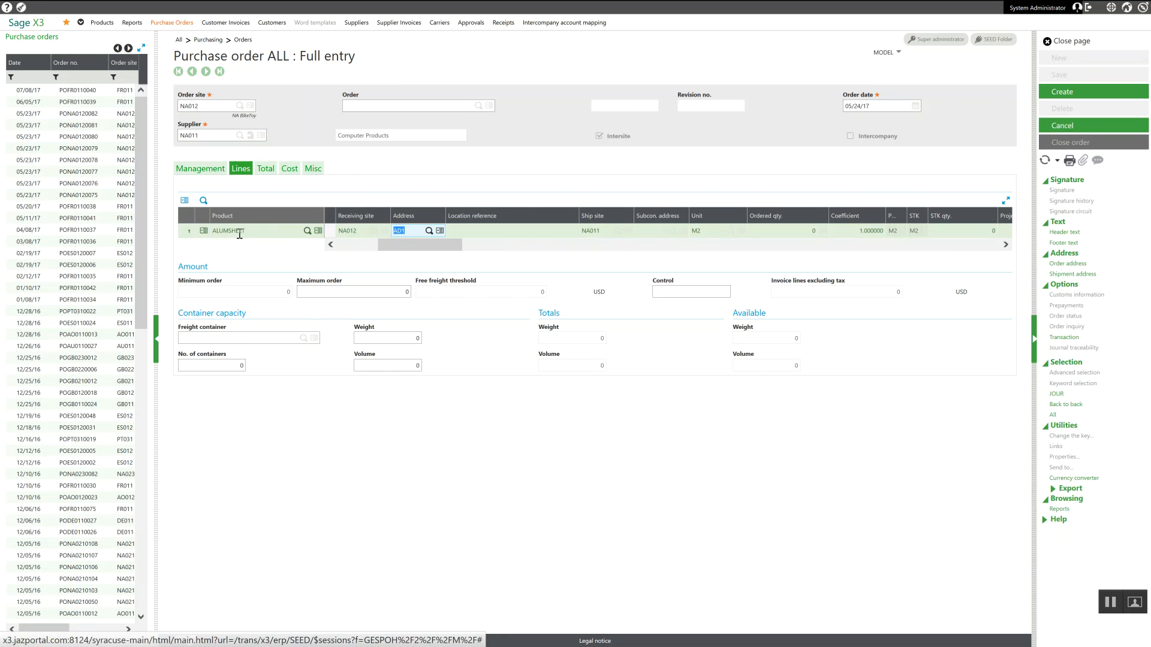
key(Tab)
key(Tab)
key(Tab)
key(Tab)
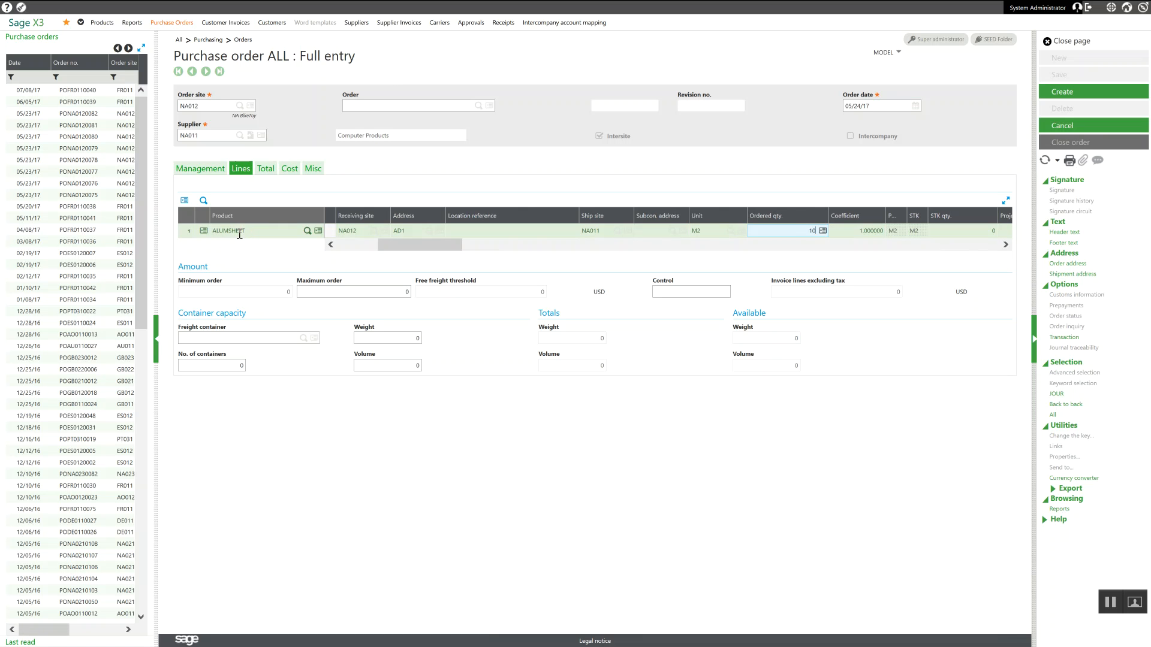
text(100)
key(Tab)
key(Tab)
key(Tab)
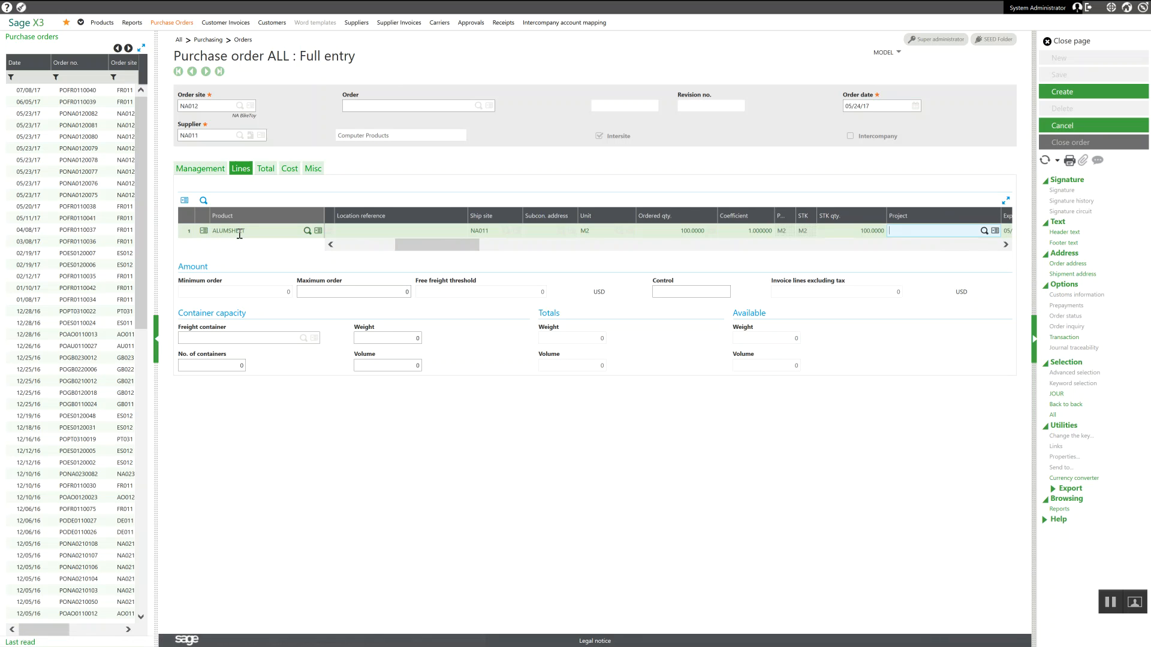
Step: Keep the ALUMSHEET line's remaining default values, create the intersite purchase order and close the log of the sales order generation
key(Tab)
key(Tab)
key(Tab)
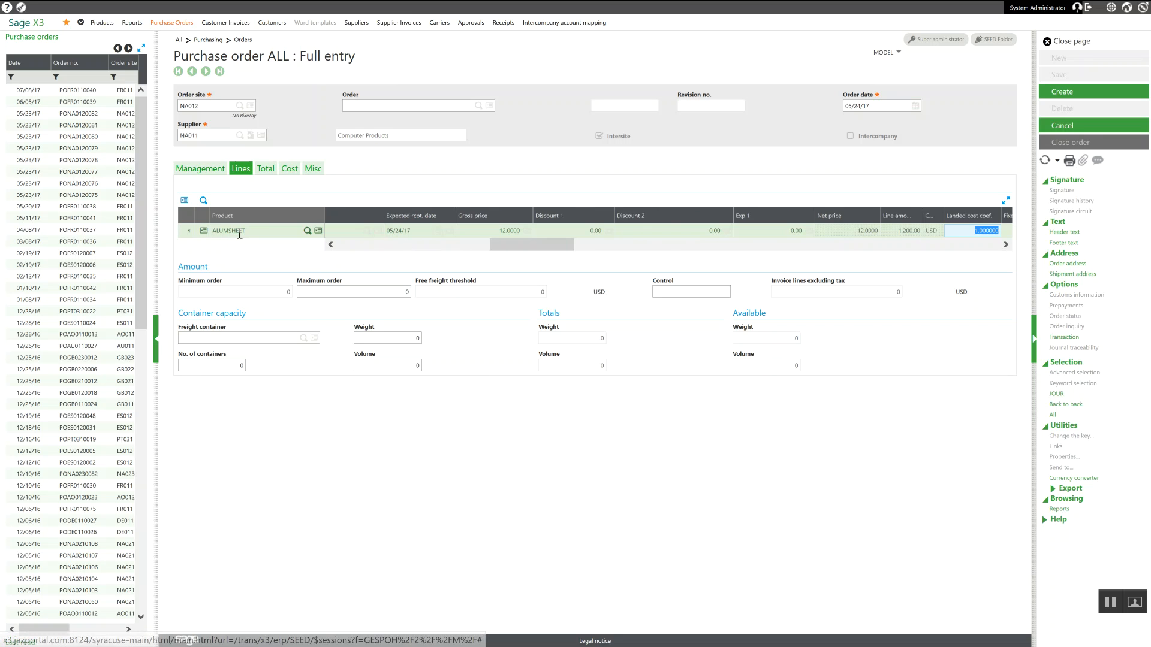
key(Tab)
key(Tab)
key(Tab)
key(Tab)
key(Tab)
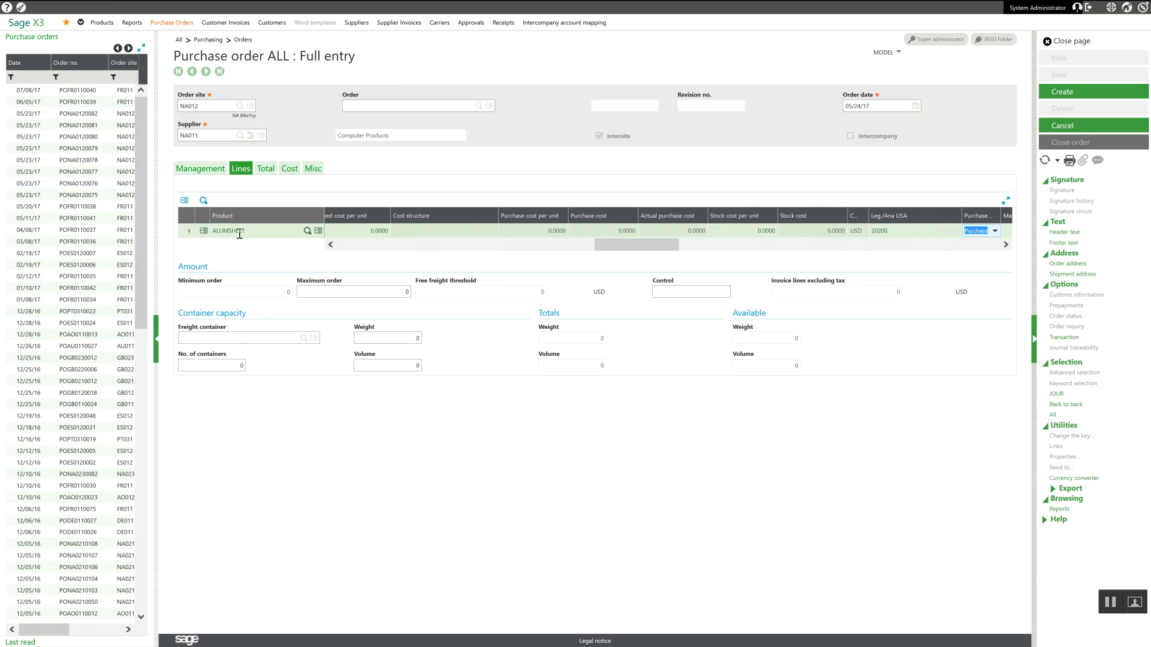
key(Tab)
key(Tab)
key(Tab)
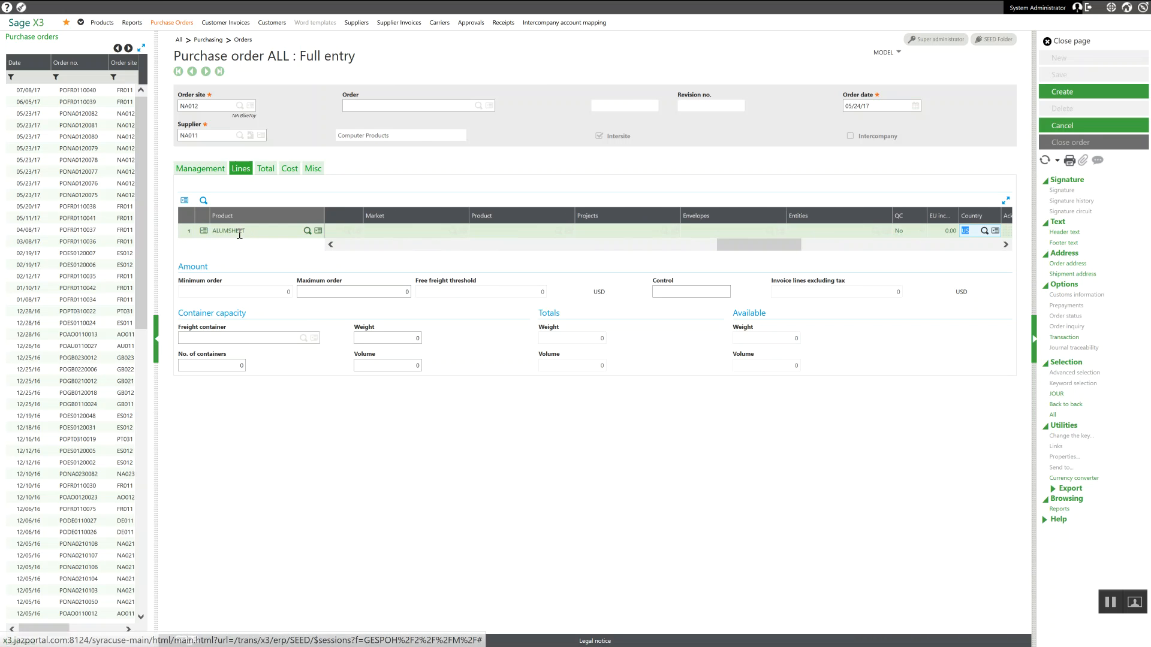
key(Tab)
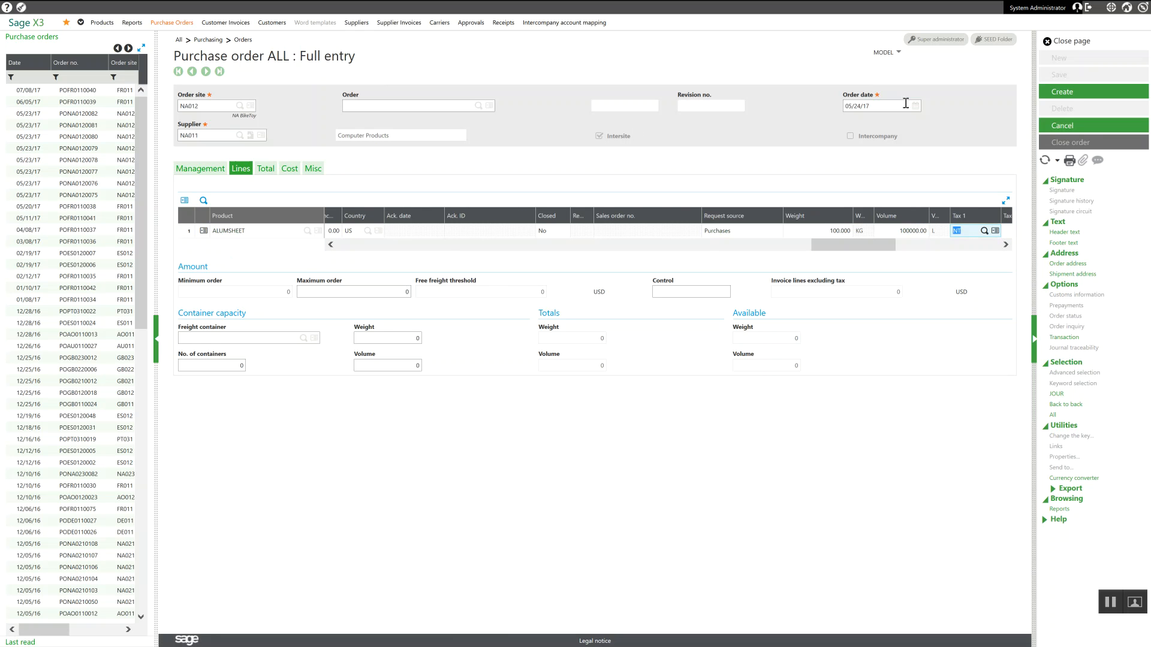
click(1061, 93)
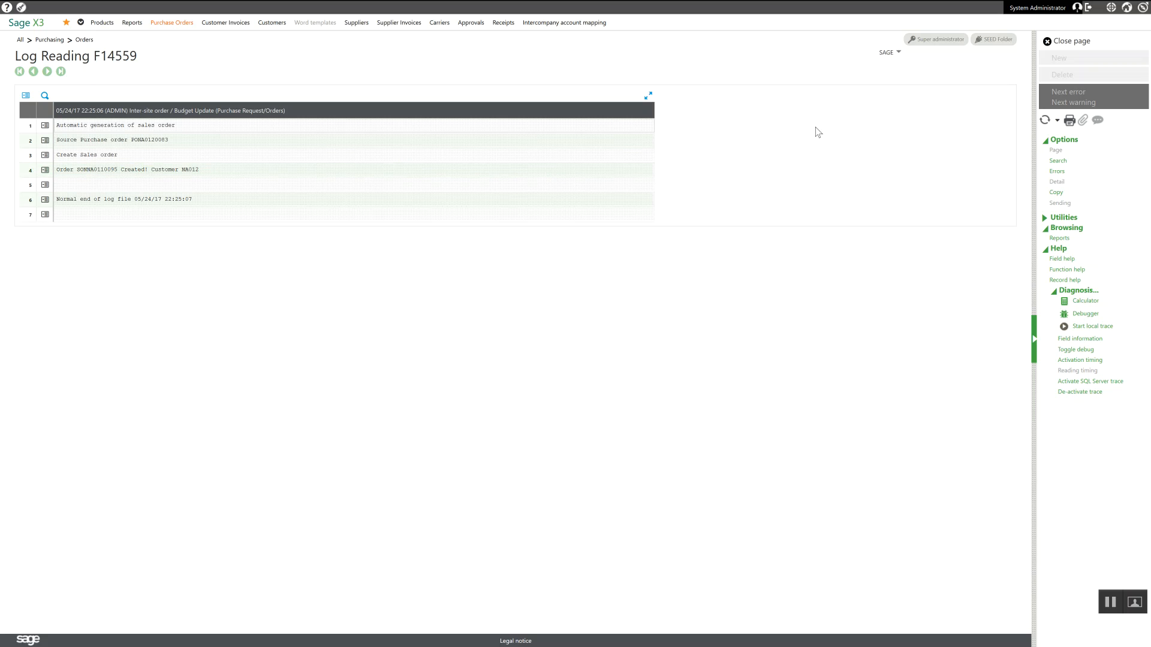
click(1072, 41)
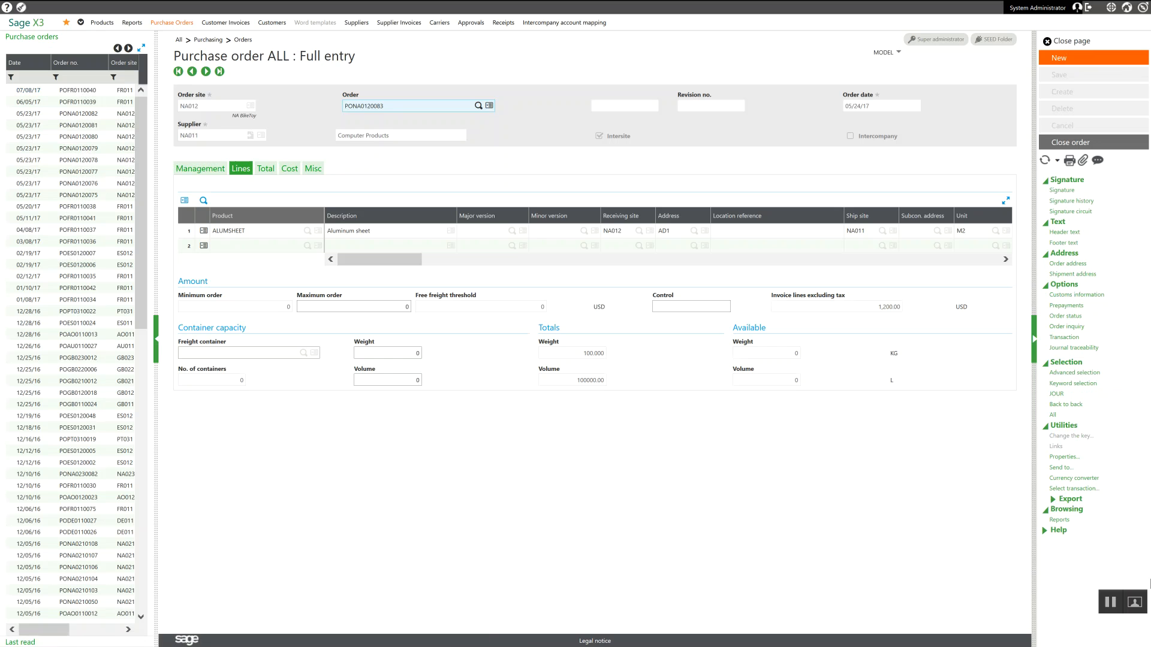
click(1109, 601)
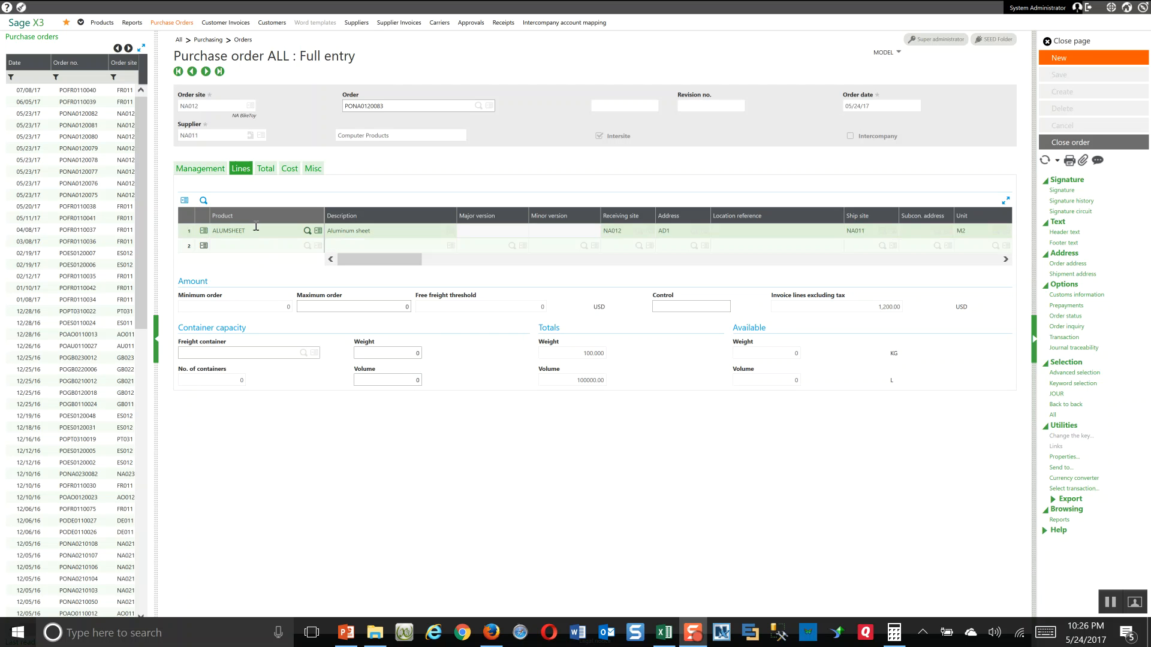
Step: Review the purchase order's totals and acknowledgement notes, and examine the full details of its ALUMSHEET line
click(264, 172)
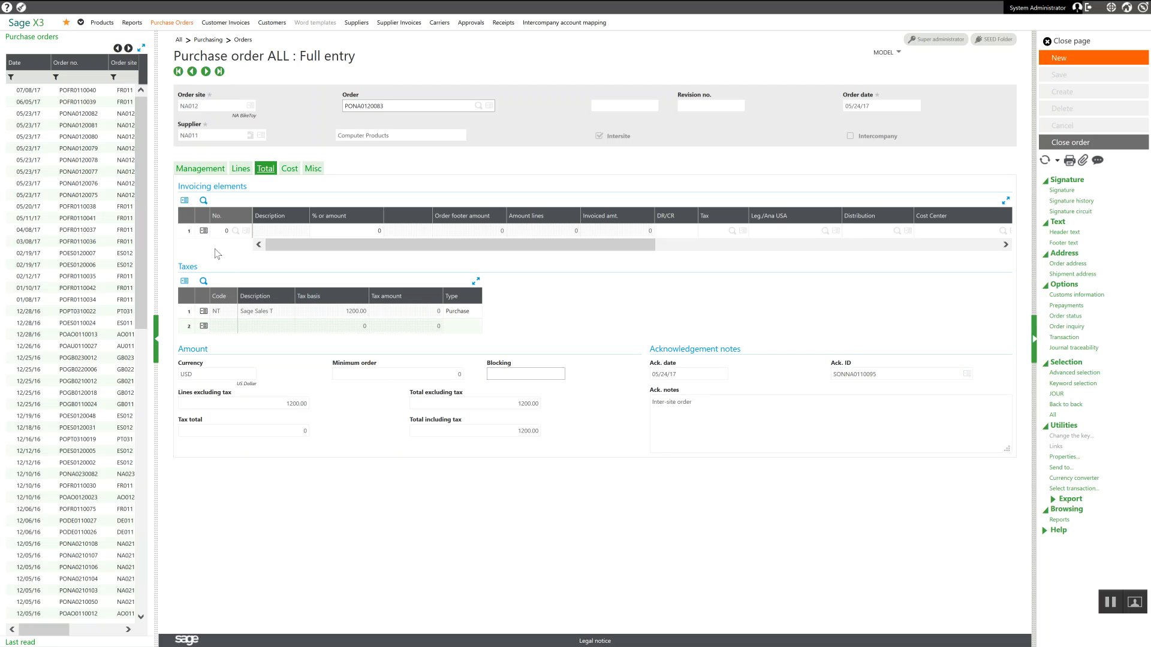
click(239, 169)
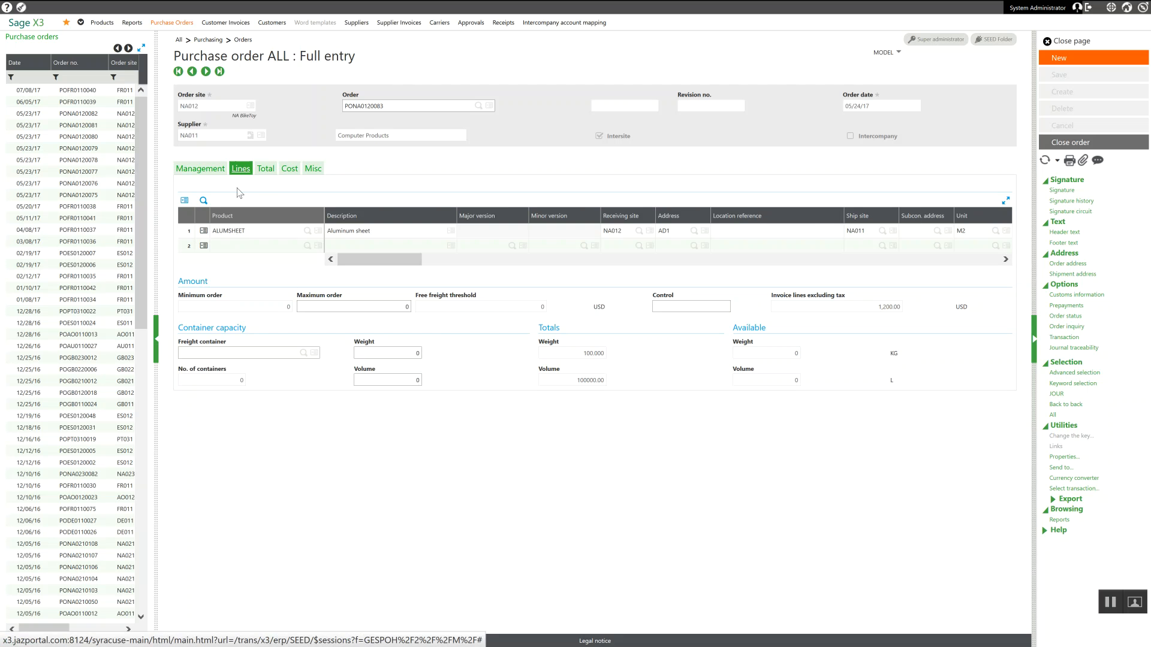
click(205, 232)
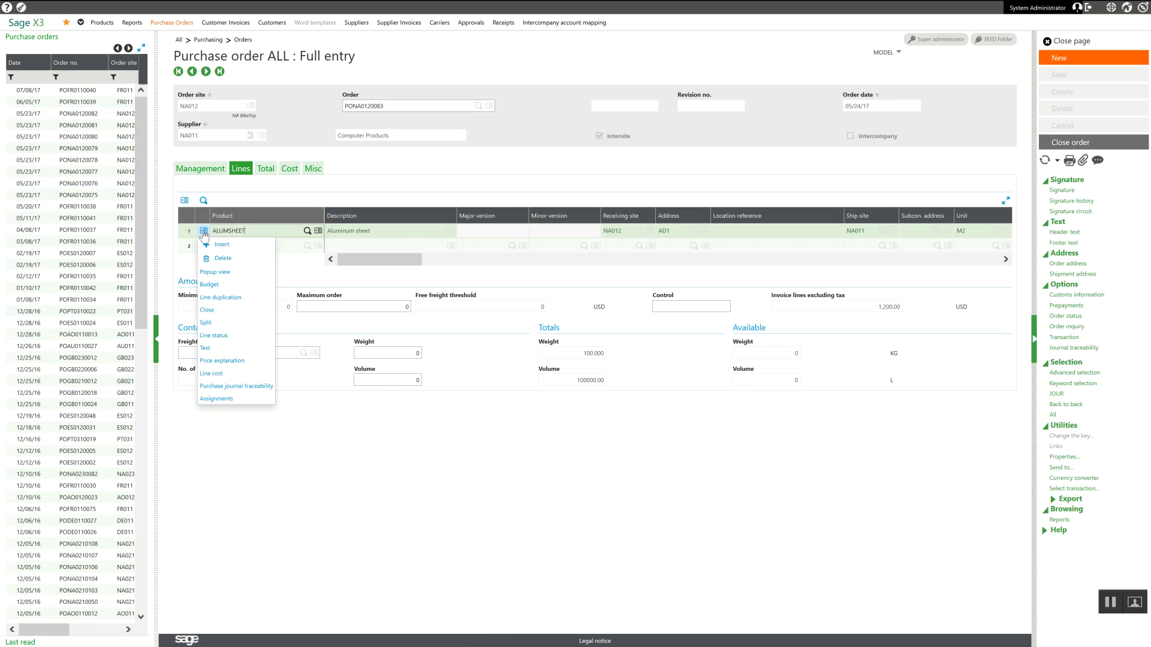
click(216, 273)
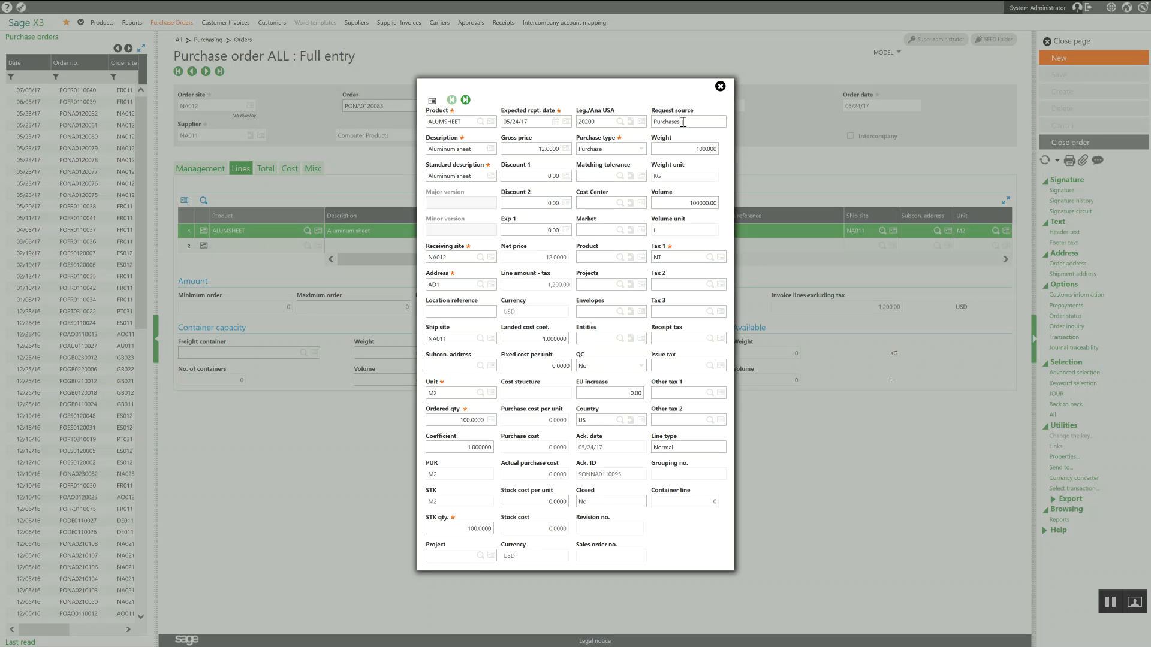
click(720, 87)
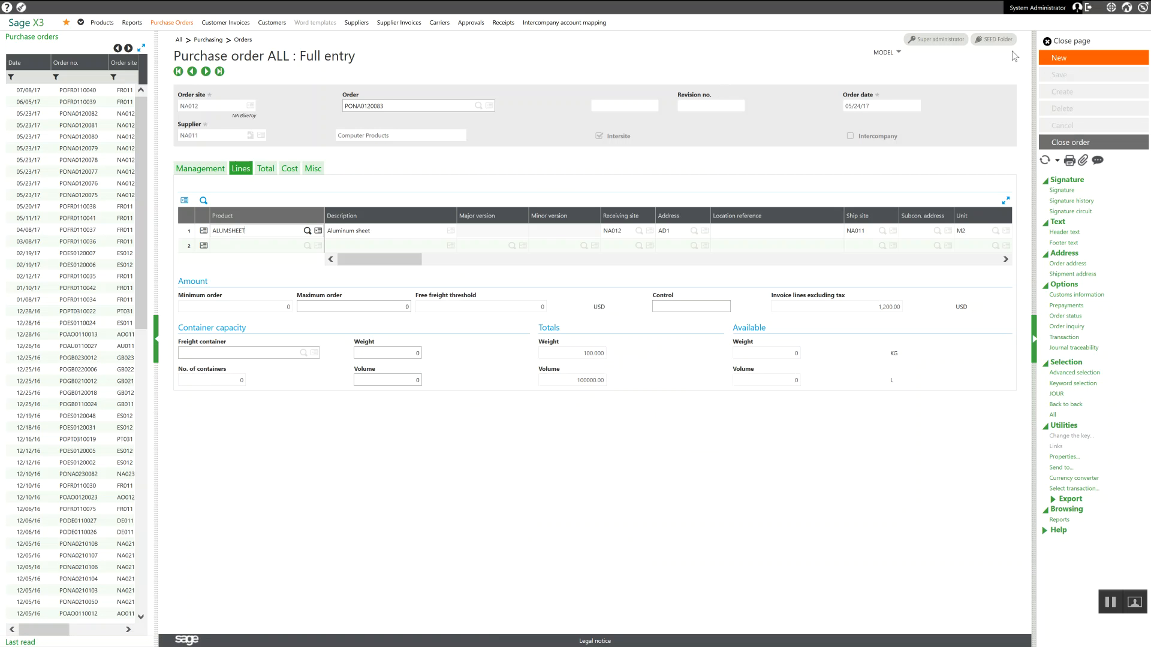
Step: Close the purchase order and open the sales orders with the ALL Full entry transaction
click(1061, 42)
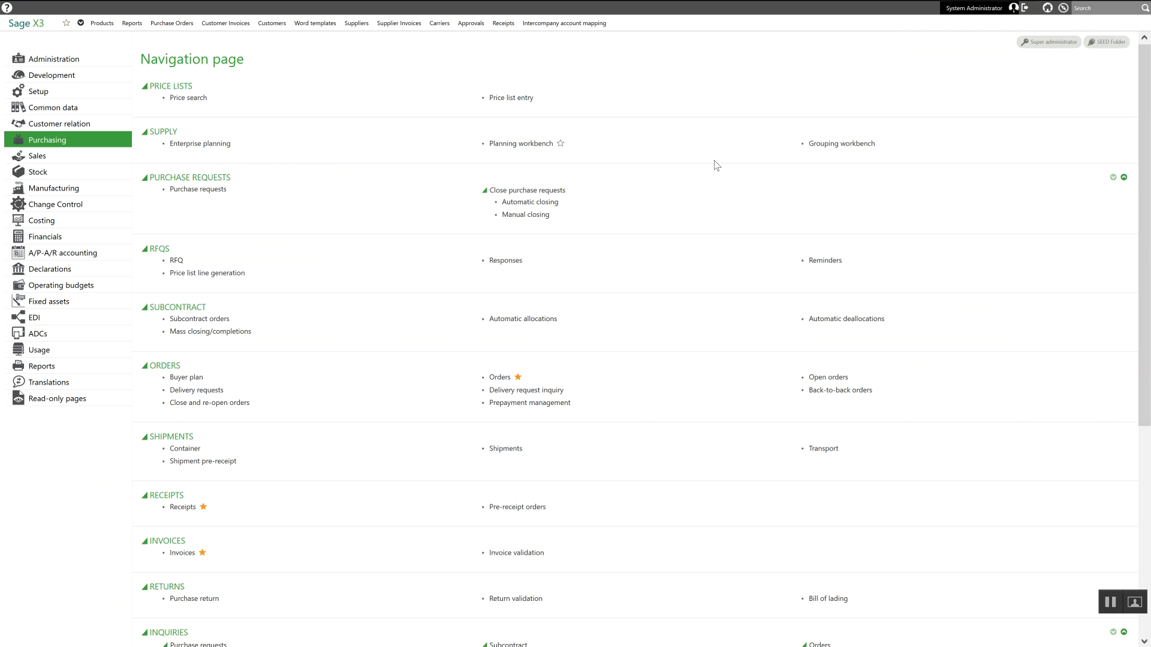
click(48, 158)
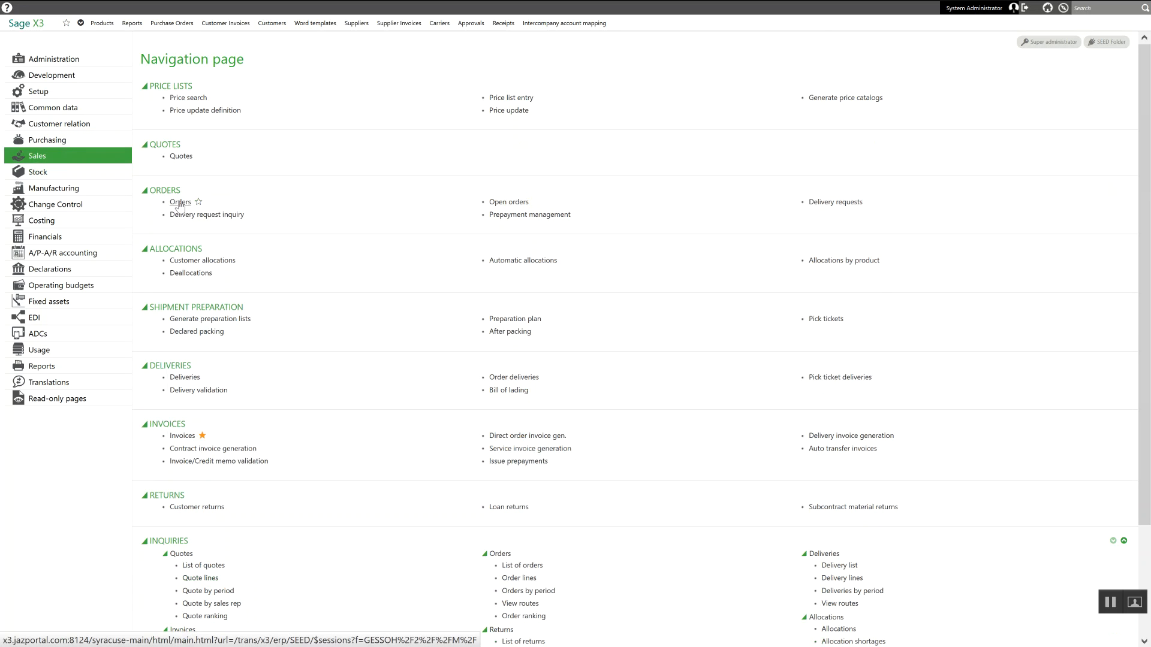
click(180, 204)
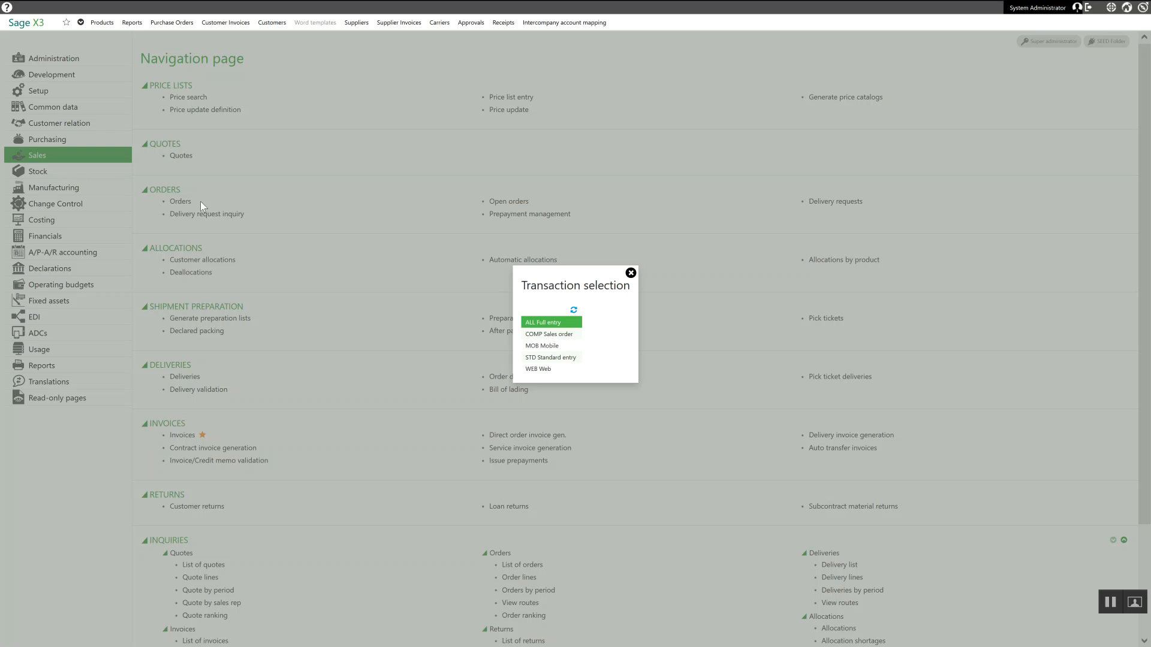
click(555, 323)
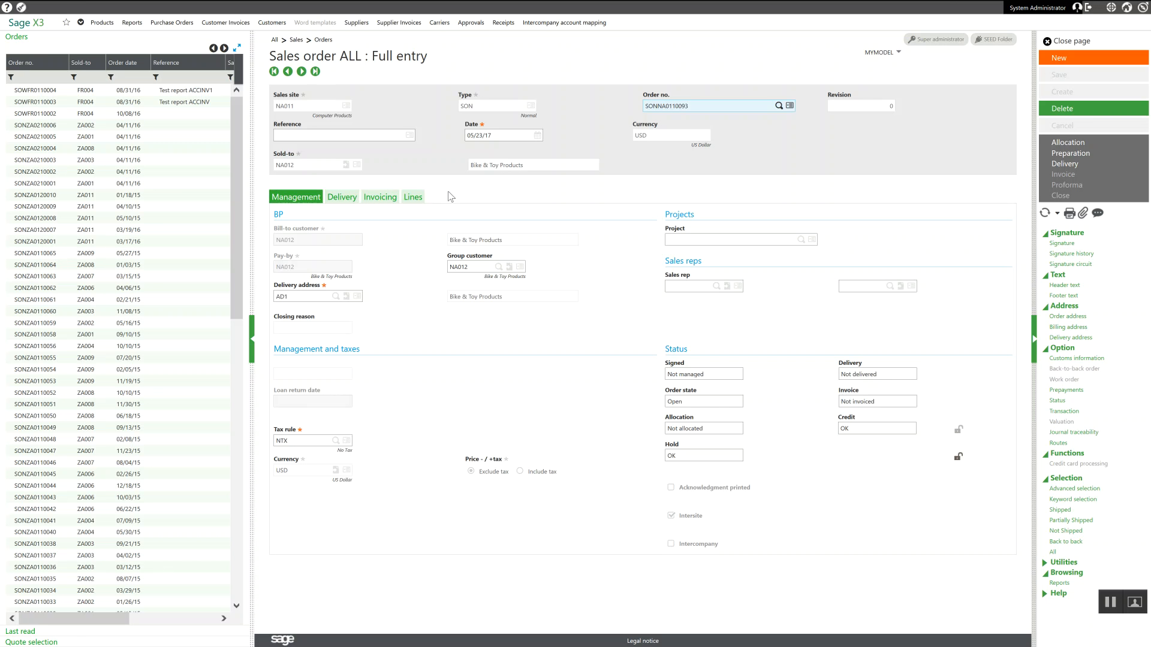
Step: Try to filter the sales order list by the last digits of the generated order's number and clear that filter
drag(235, 182, 235, 182)
click(45, 77)
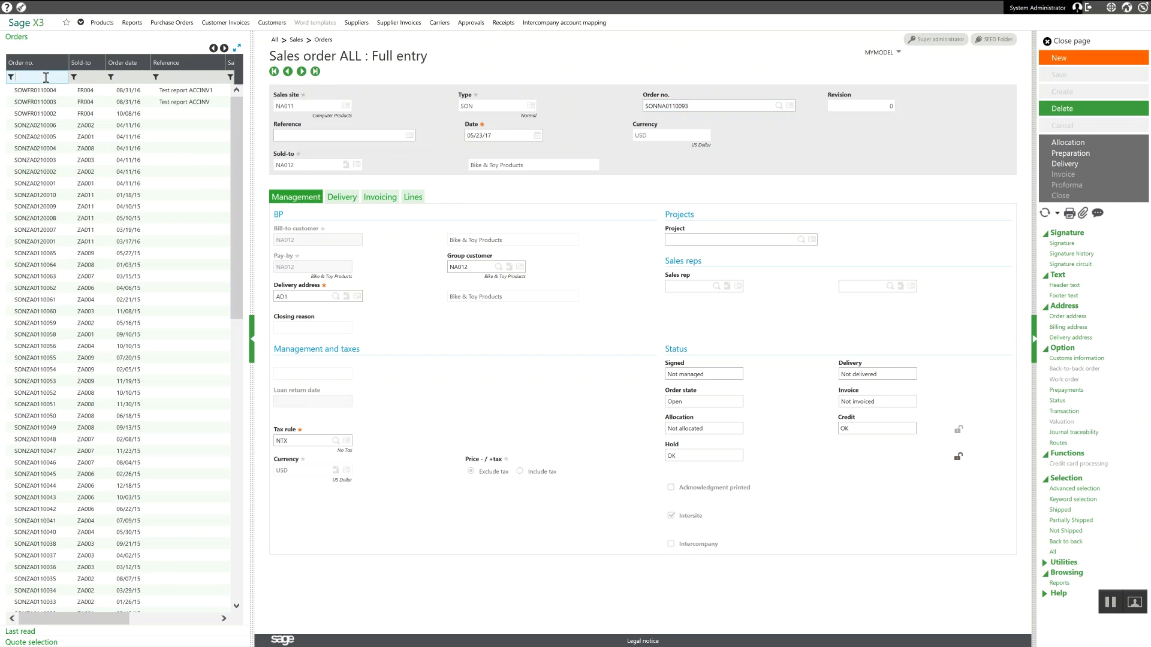
text(*0095)
key(Return)
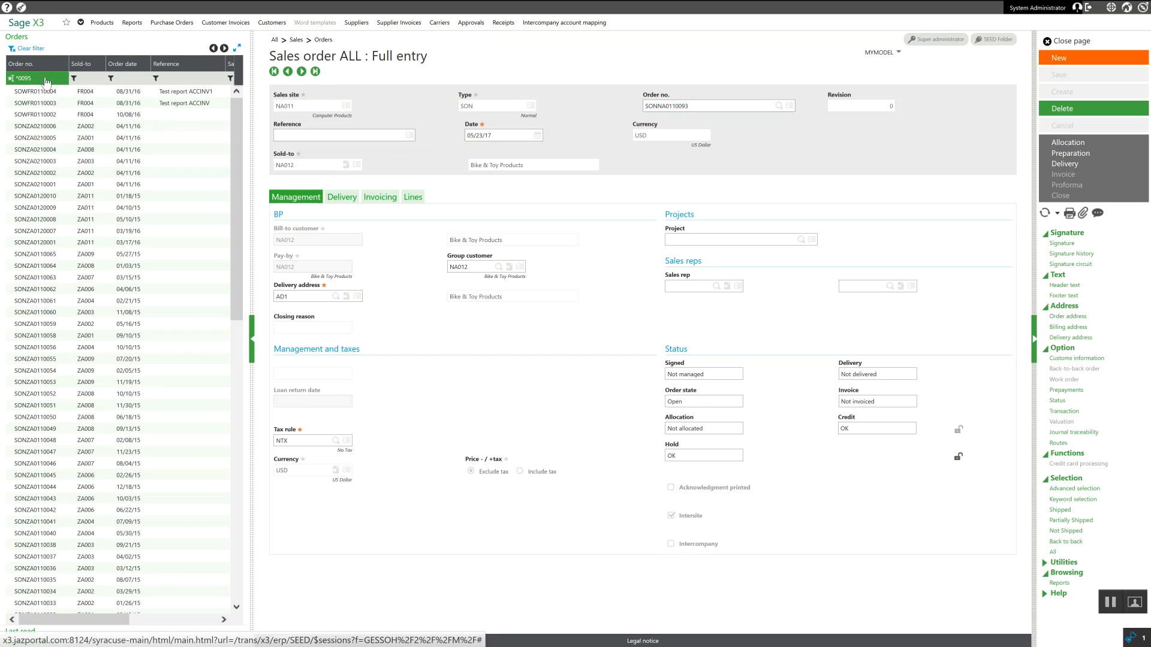
drag(37, 74, 2, 80)
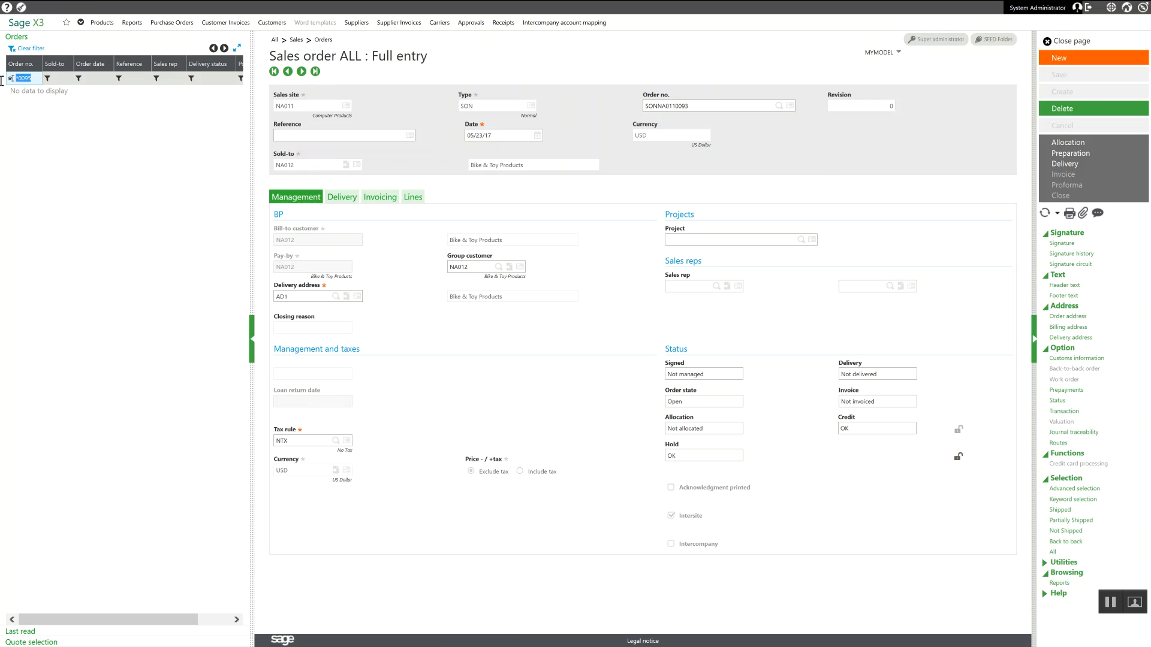
key(BackSpace)
key(Return)
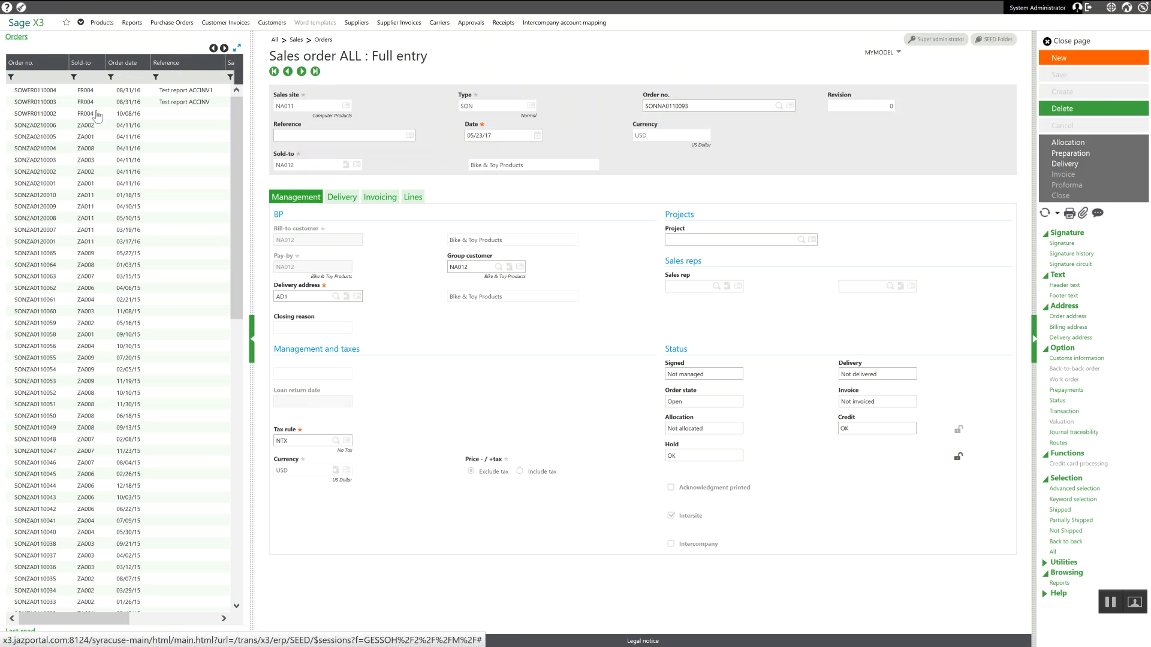
Step: Filter the sales orders to dates from 5/23/17 and open the NA012 order dated 05/24/17 to check its lines
click(130, 76)
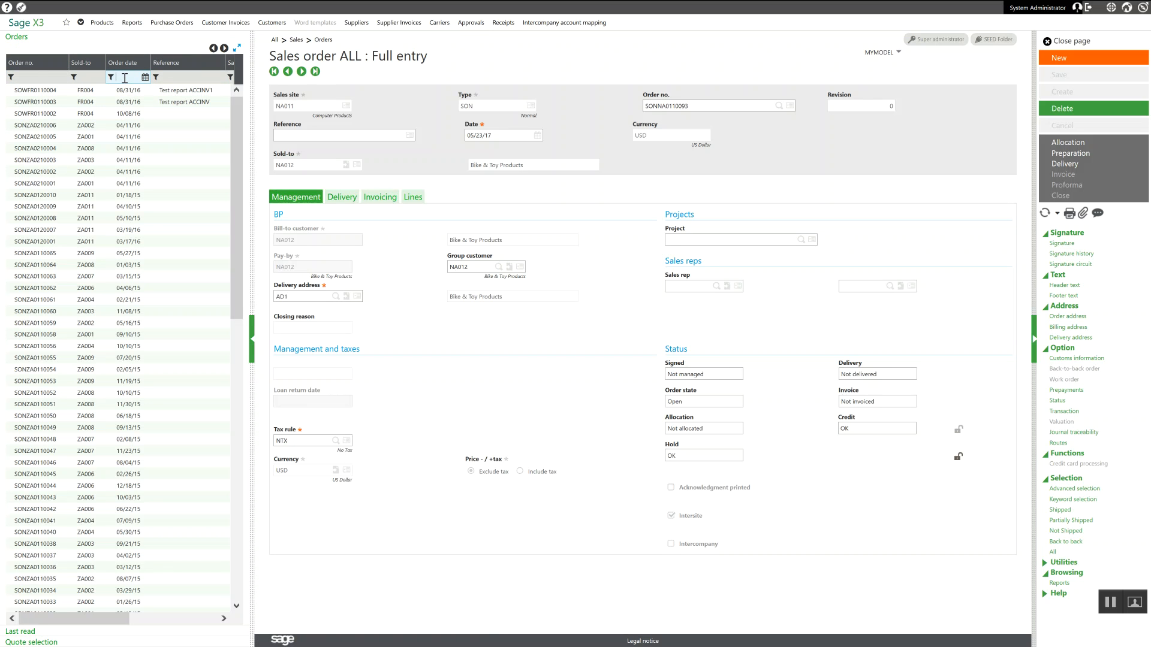
key(Return)
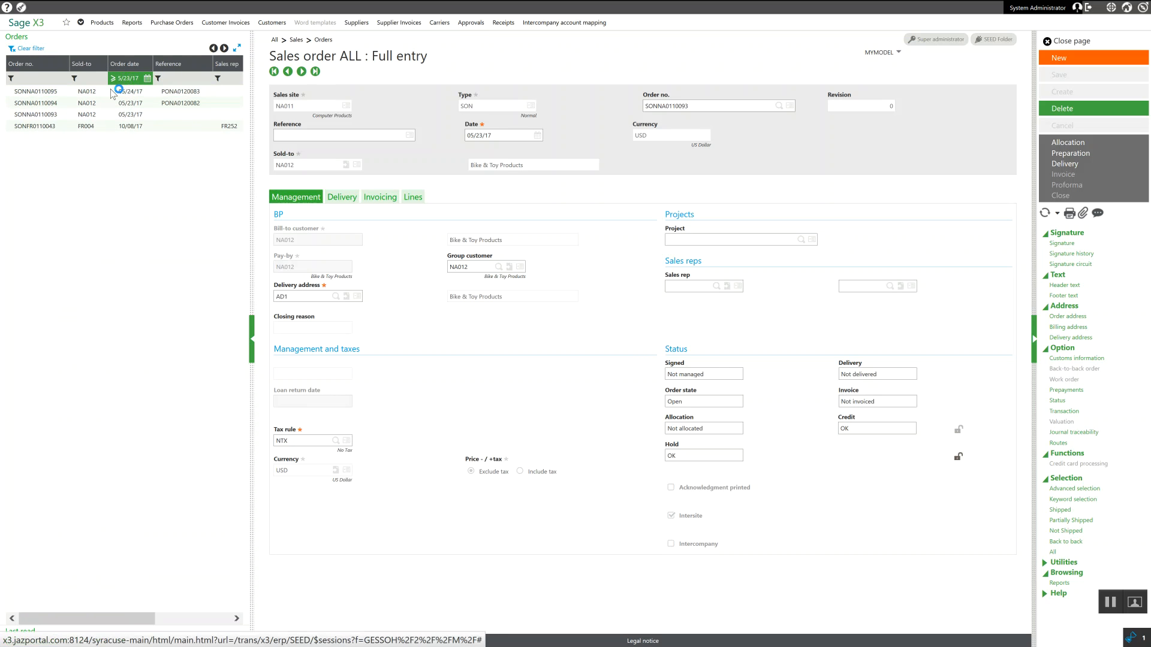
click(112, 92)
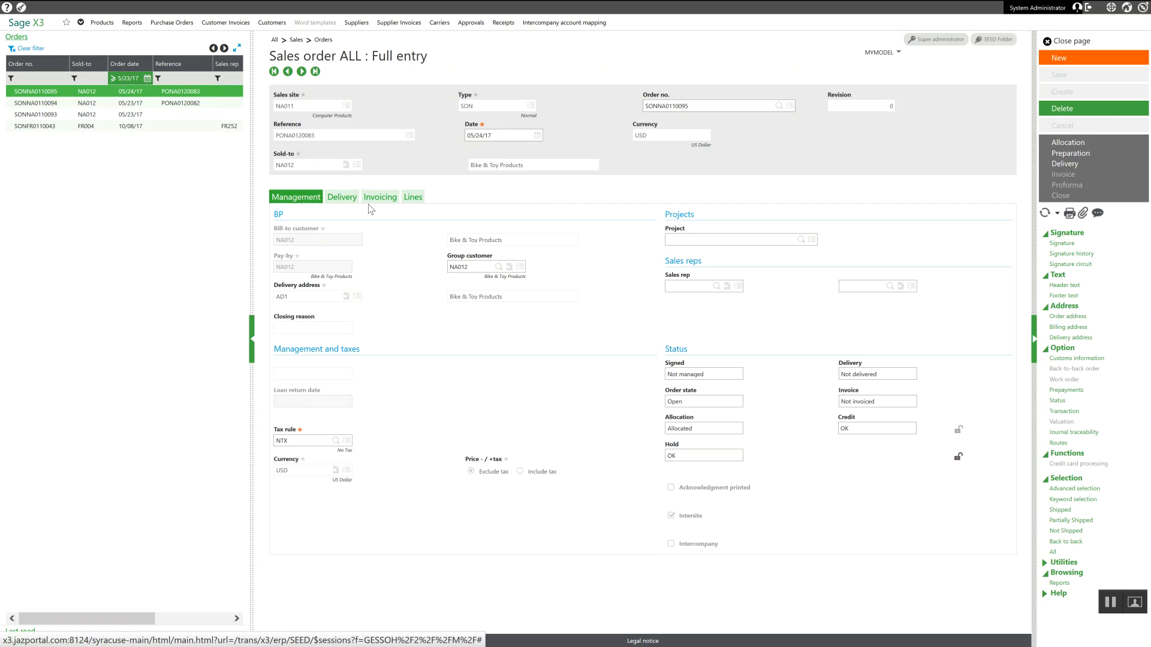
click(406, 199)
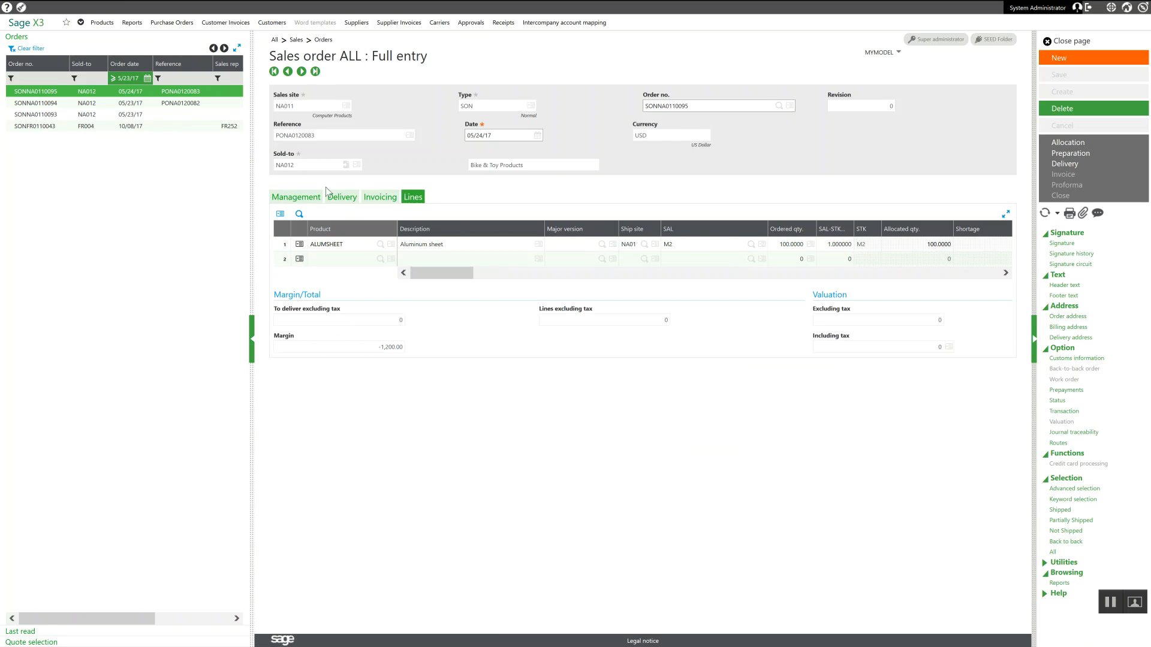
click(296, 198)
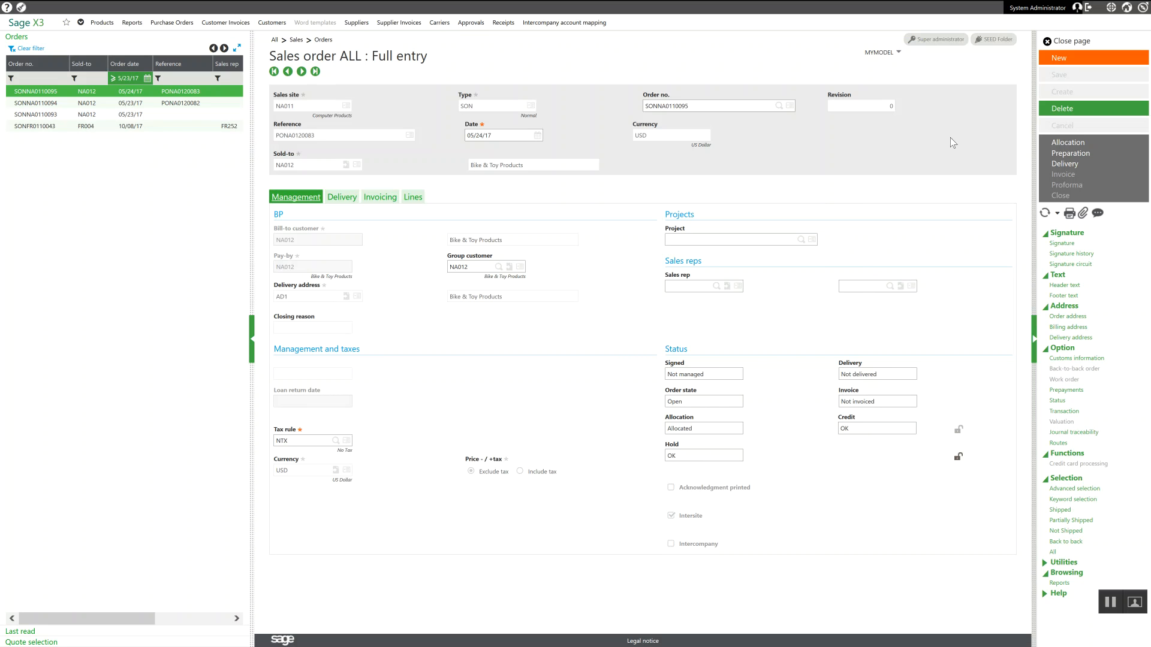
Step: Generate the picking ticket from the sales order and mark it as deliverable
click(1073, 155)
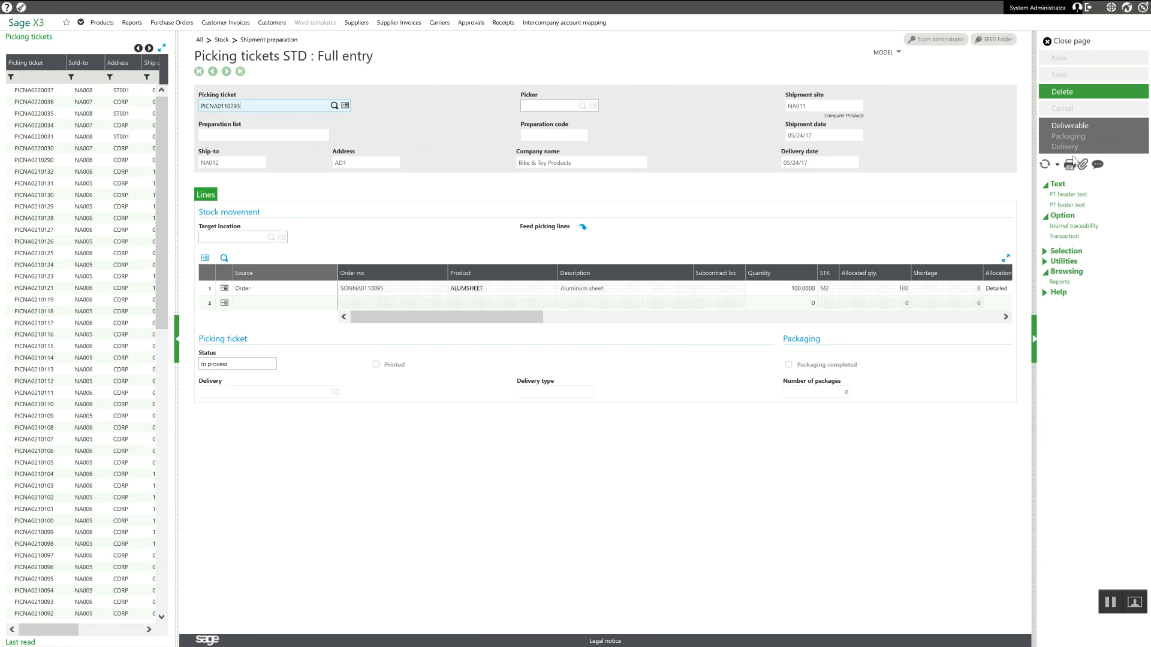
click(1074, 125)
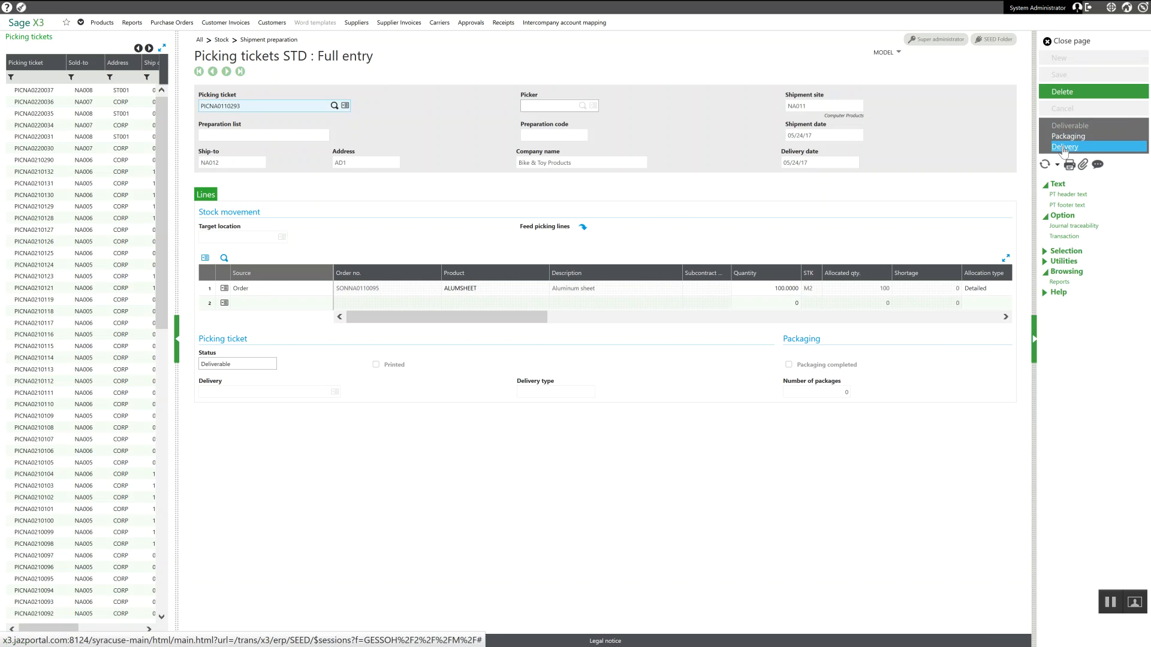
Step: Create the delivery from the picking ticket with the ALL Full entry transaction and validate it
click(1063, 148)
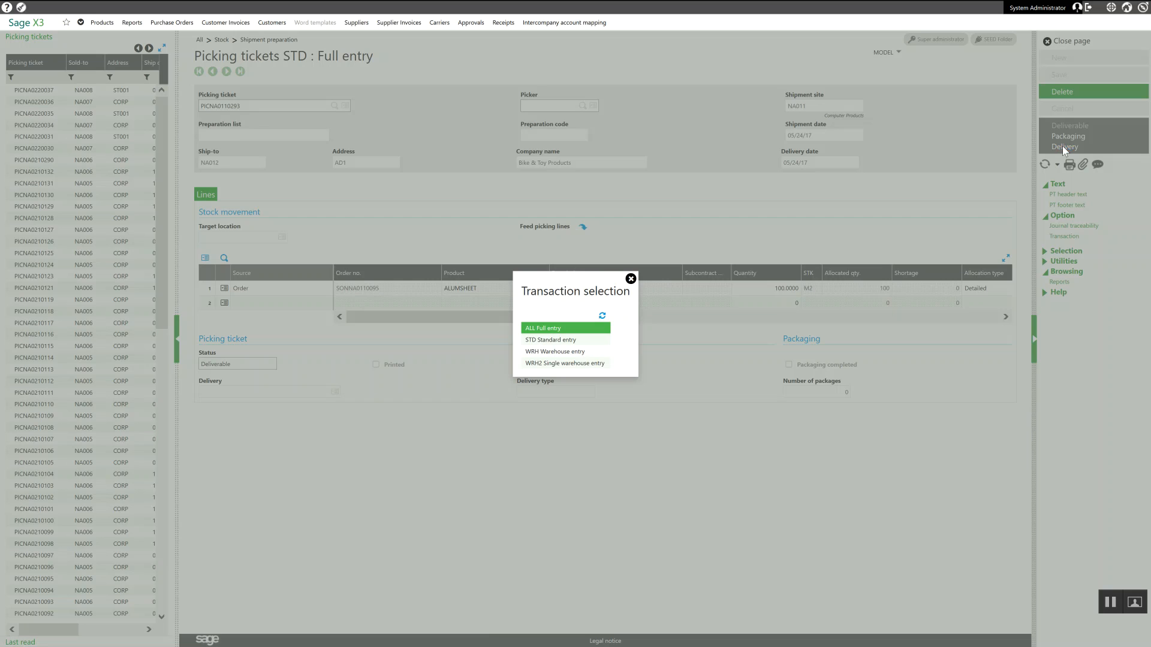
click(550, 330)
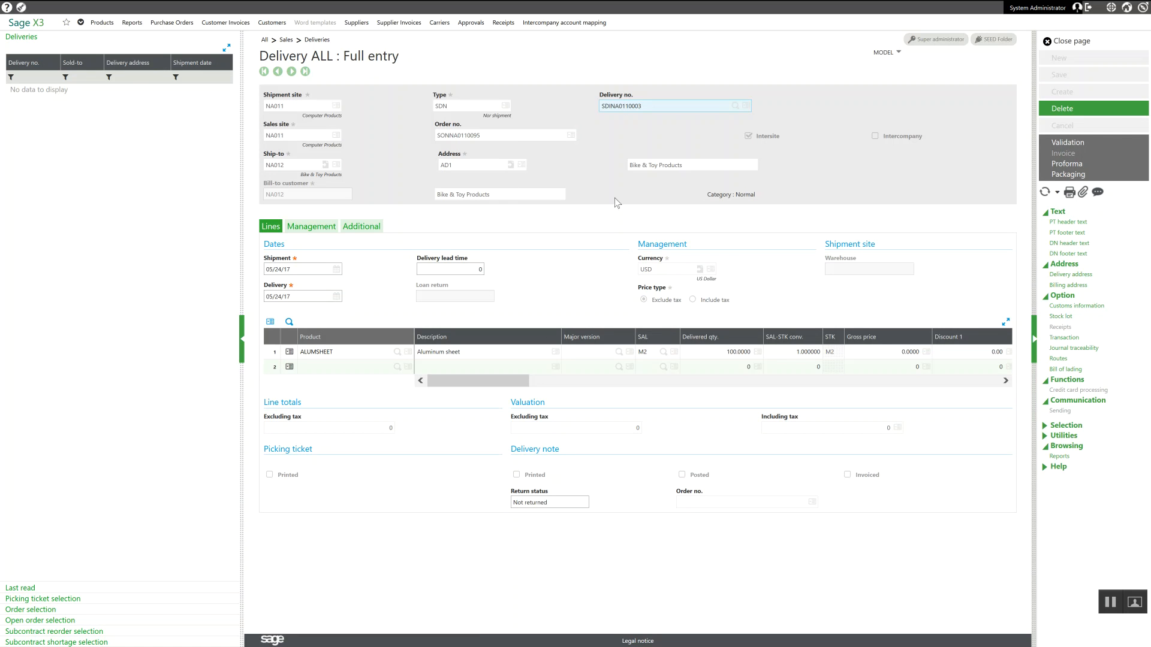
click(1069, 143)
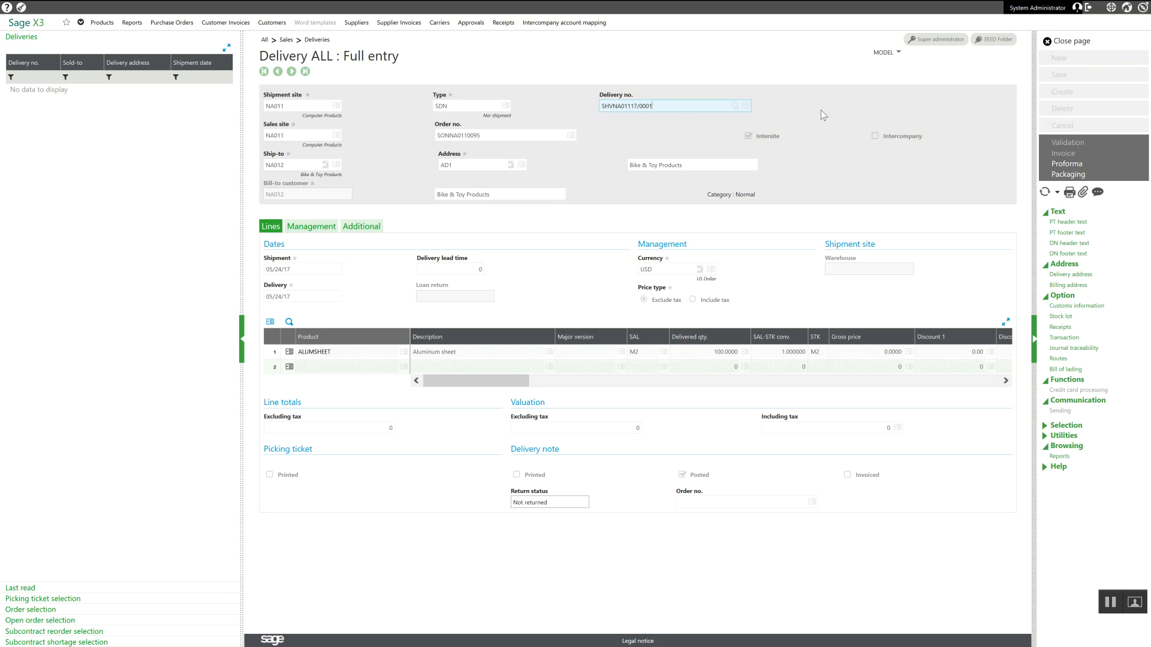
Step: Return to the stock by site inquiry, refresh it for ALUMSHEET and examine the in-transit stock and pending issues of NA011 and NA012
click(1068, 43)
click(1068, 42)
click(1069, 42)
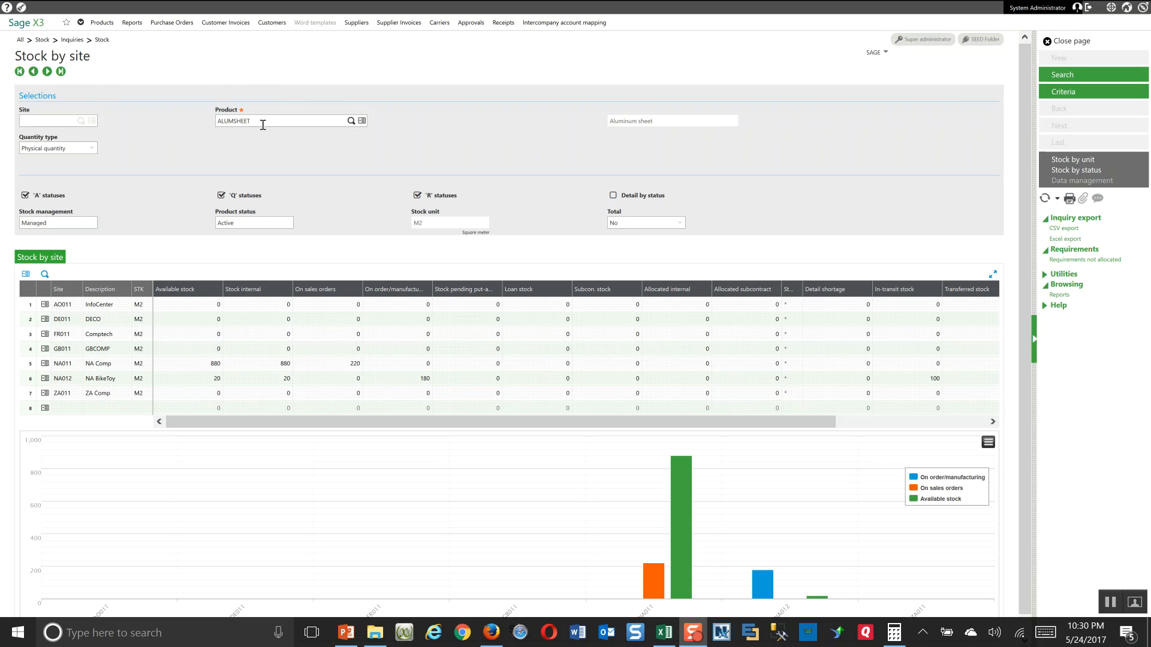
click(1065, 76)
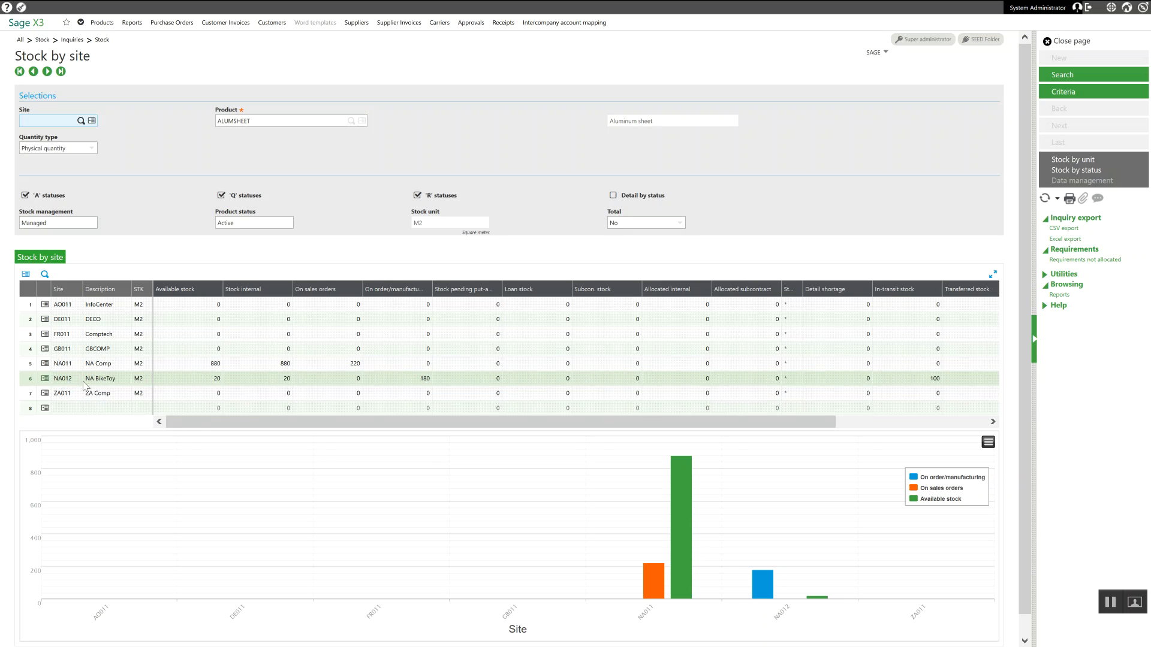
drag(198, 421, 377, 425)
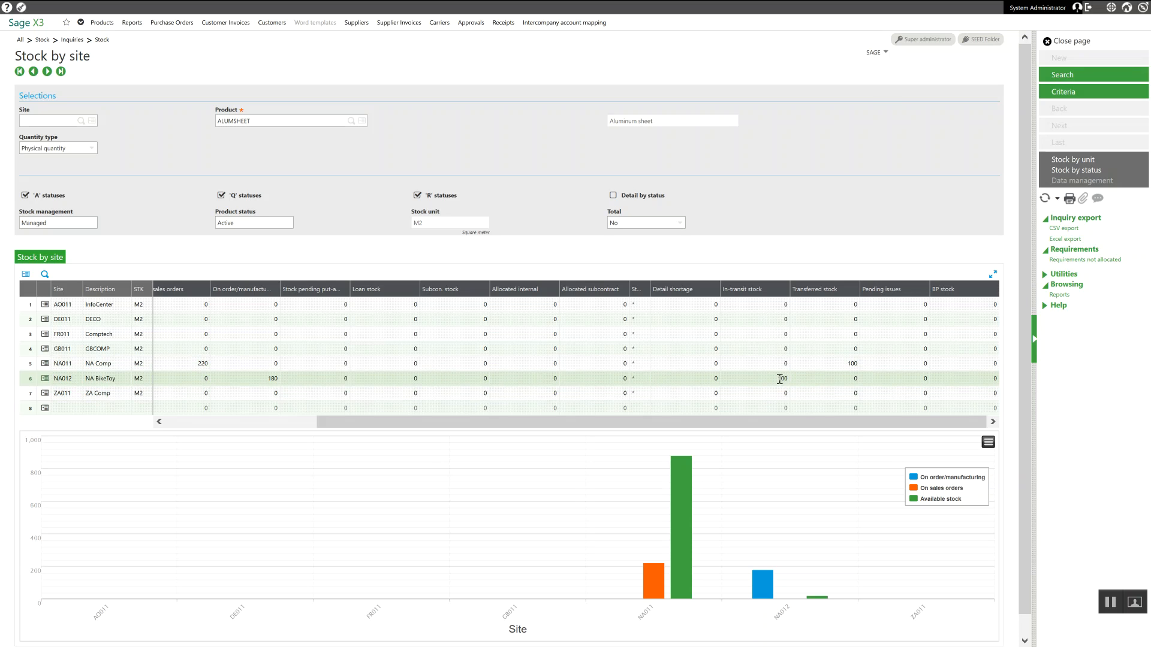
Step: Leave the stock by site inquiry and open the stock valuation report under periodic processing
click(1074, 42)
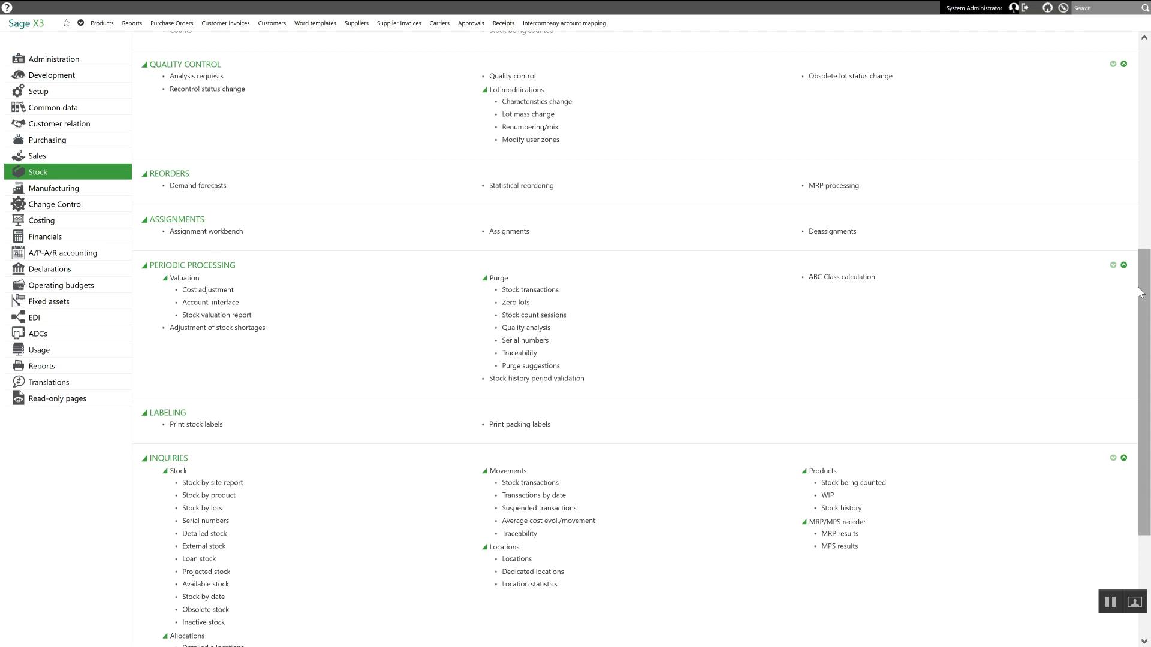
drag(1148, 287, 1148, 276)
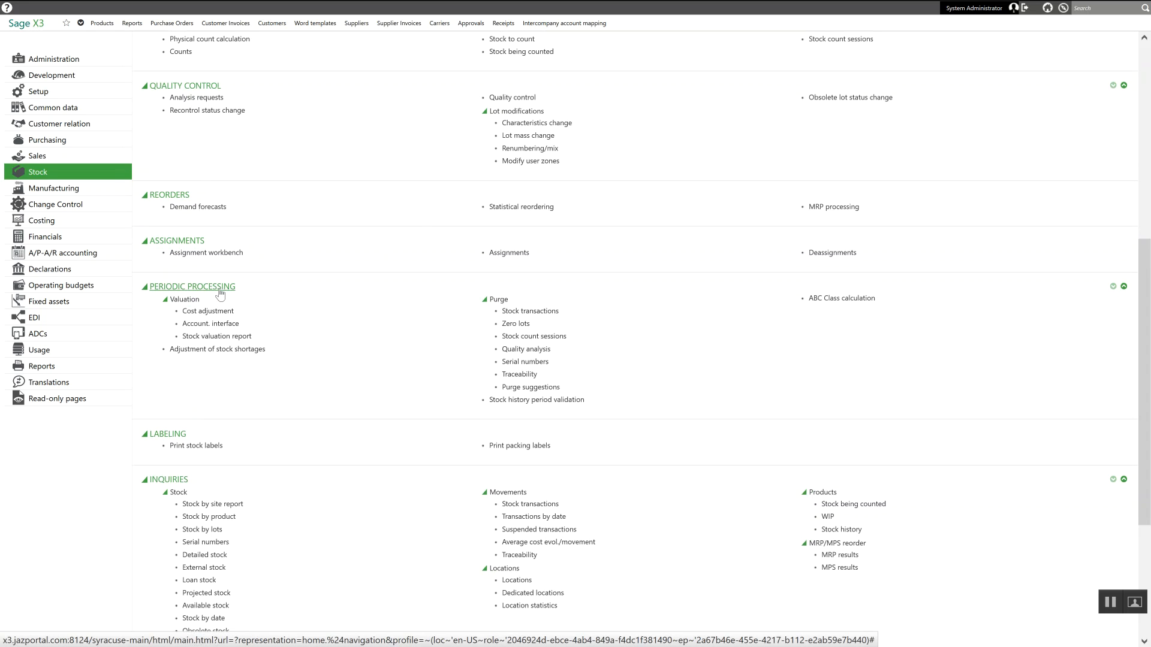
click(213, 338)
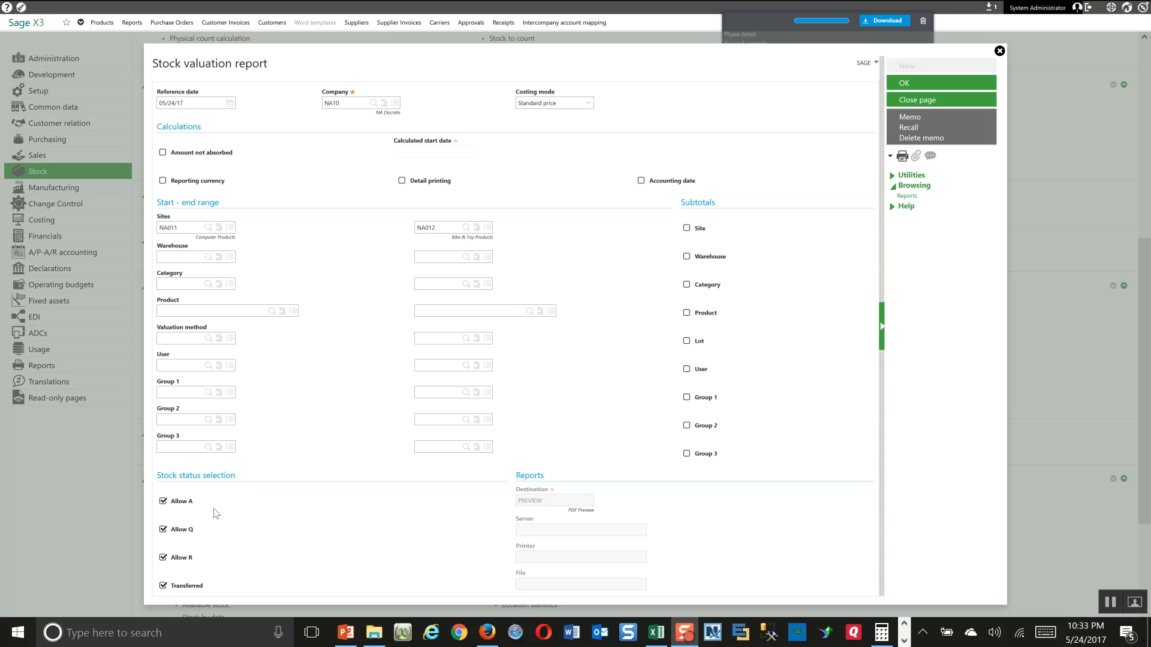
Step: Exclude the A, Q and R statuses from the stock valuation report, keep only Transferred, and view the PDF preview
click(163, 501)
click(163, 530)
click(163, 558)
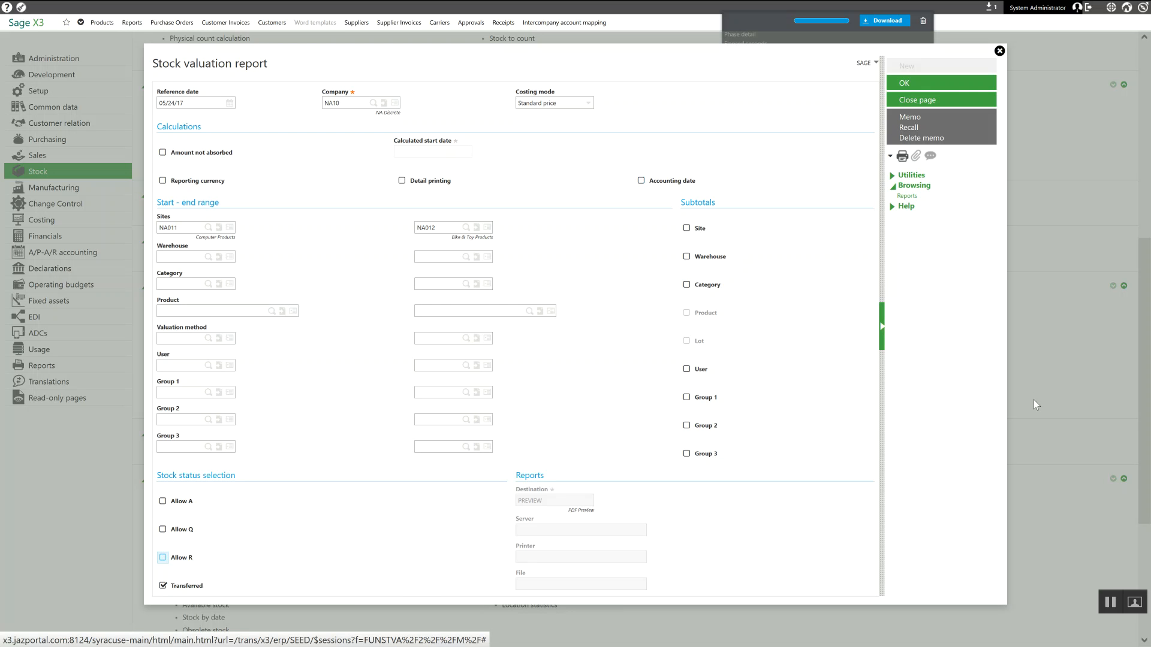
click(1110, 602)
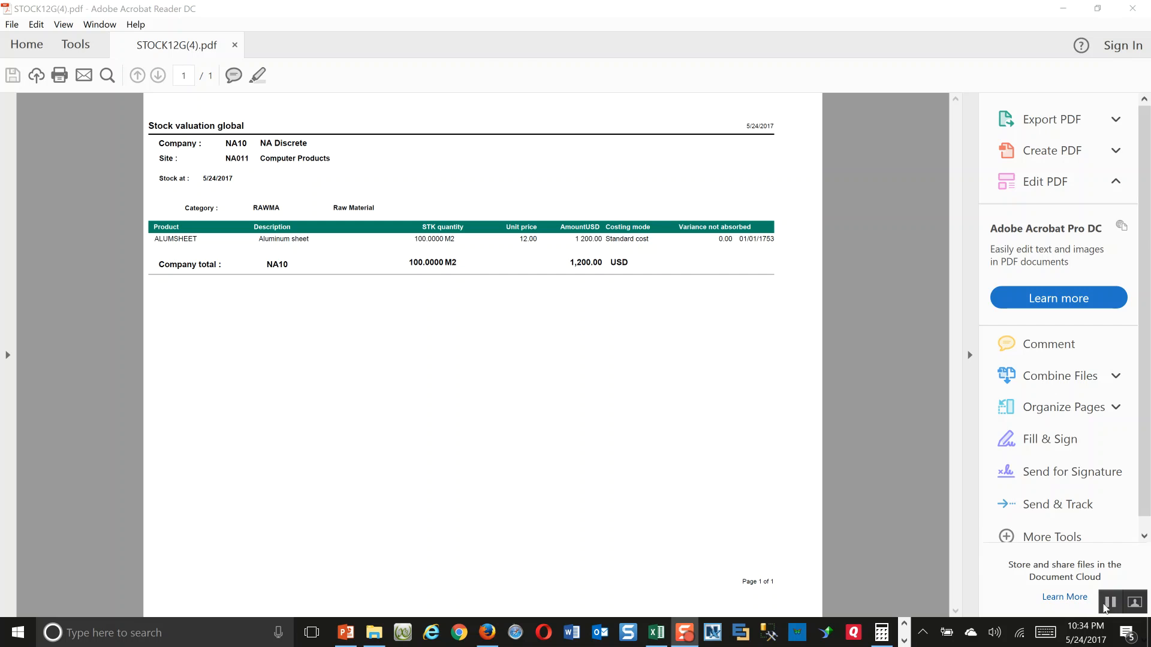
click(1102, 609)
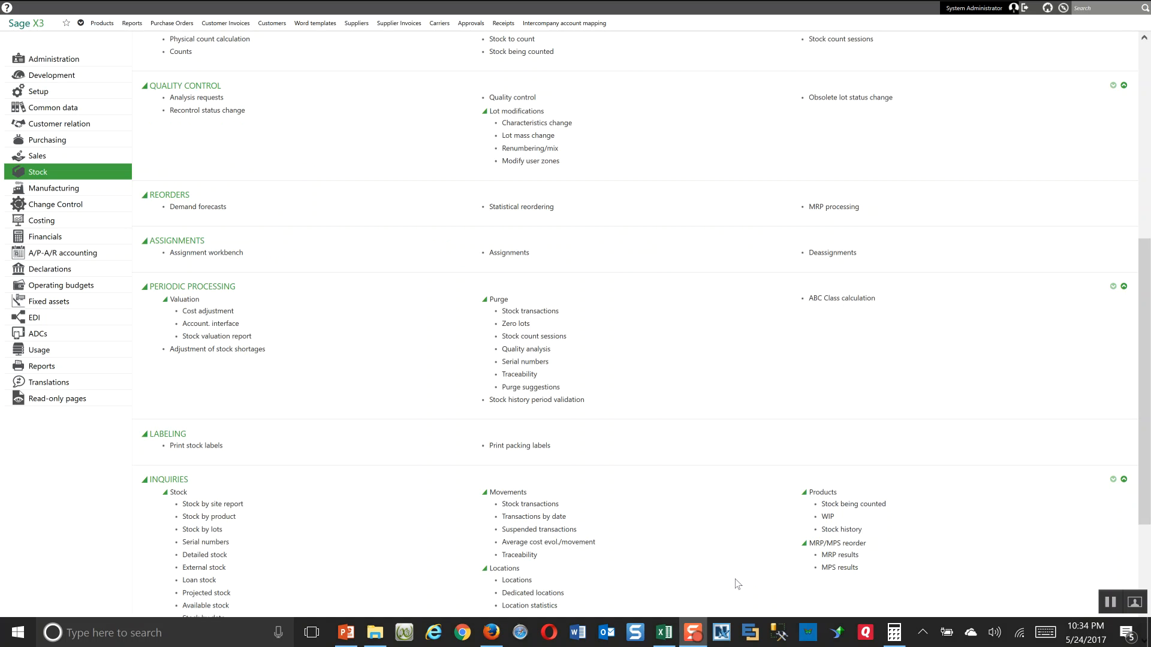
Step: Open purchase receipts in Purchasing with the ALL Full entry transaction
click(59, 141)
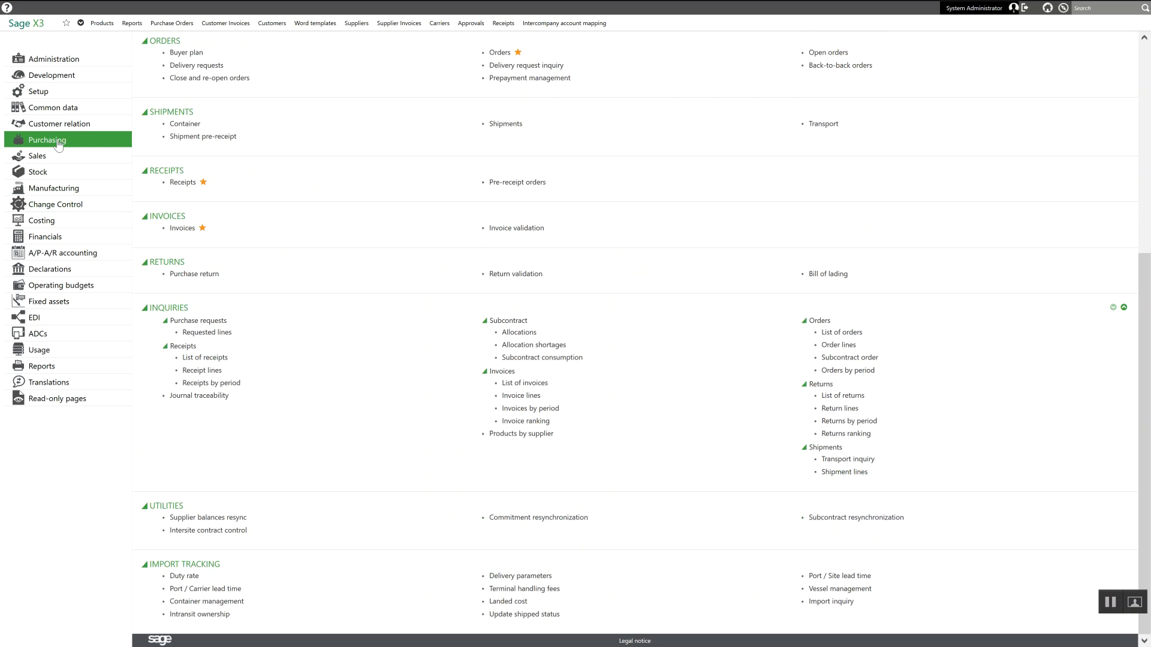
click(183, 182)
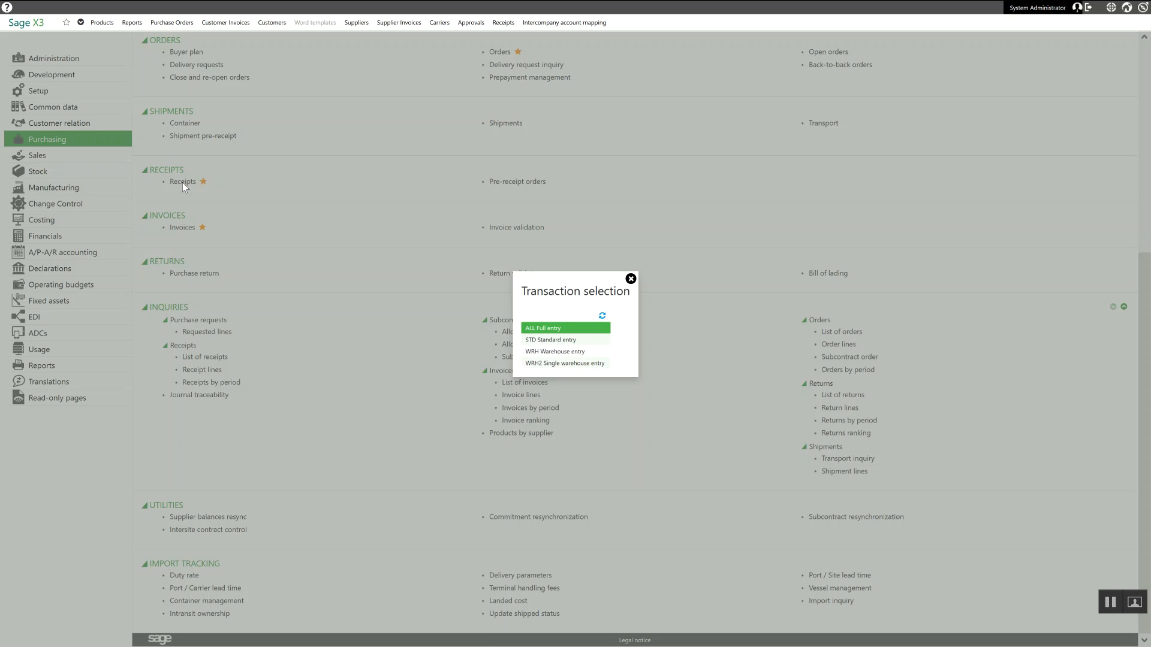
click(556, 332)
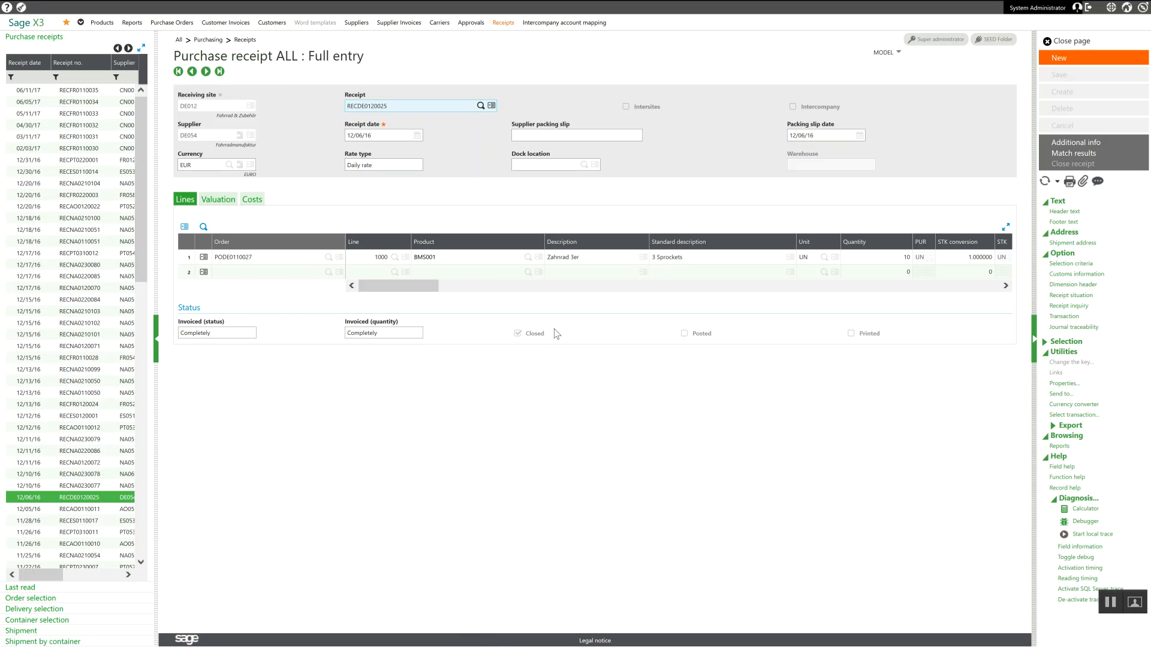
Step: Start a new purchase receipt with receiving site NA012 and supplier NA011
click(1085, 65)
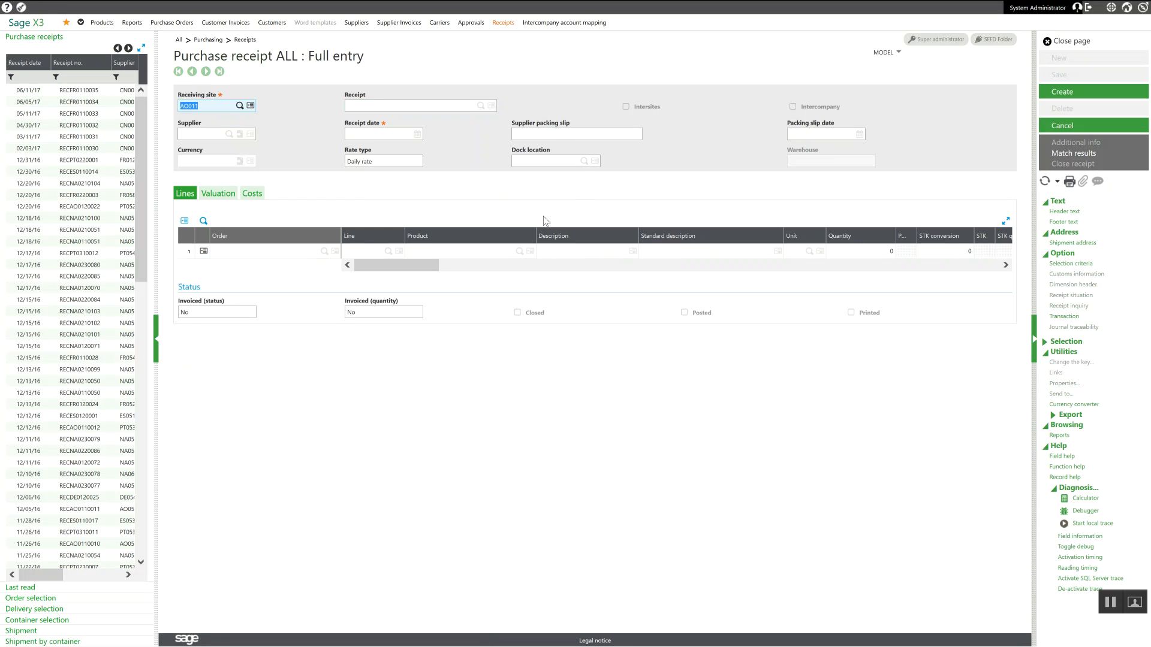
text(na012)
key(Tab)
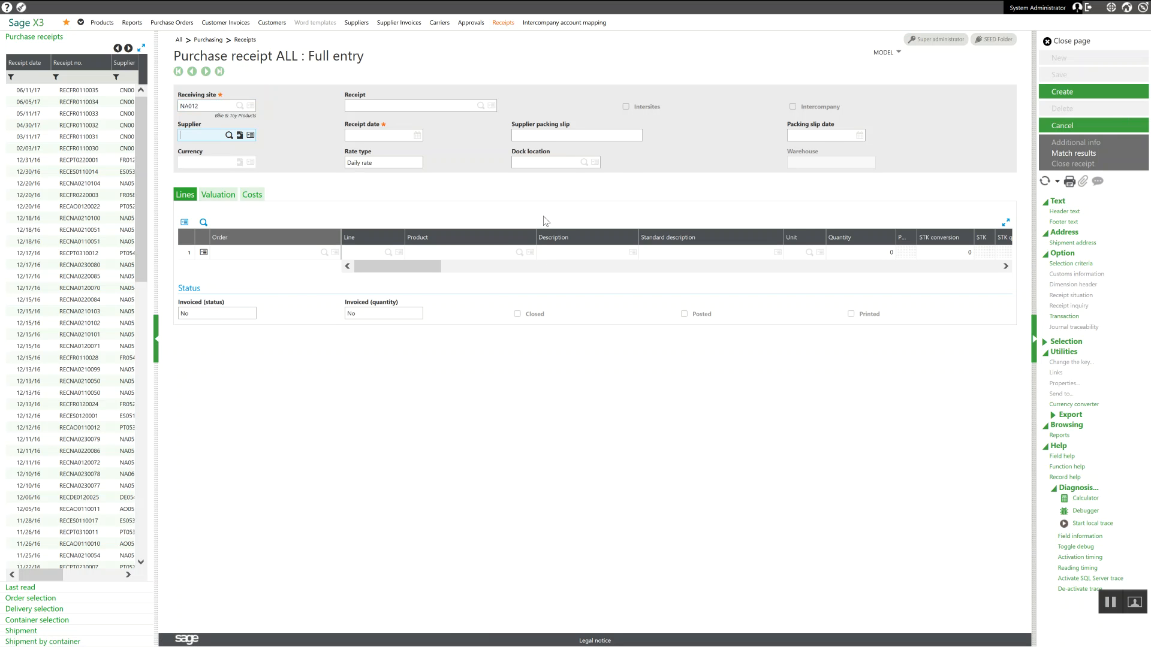
text(na011)
key(Tab)
key(Tab)
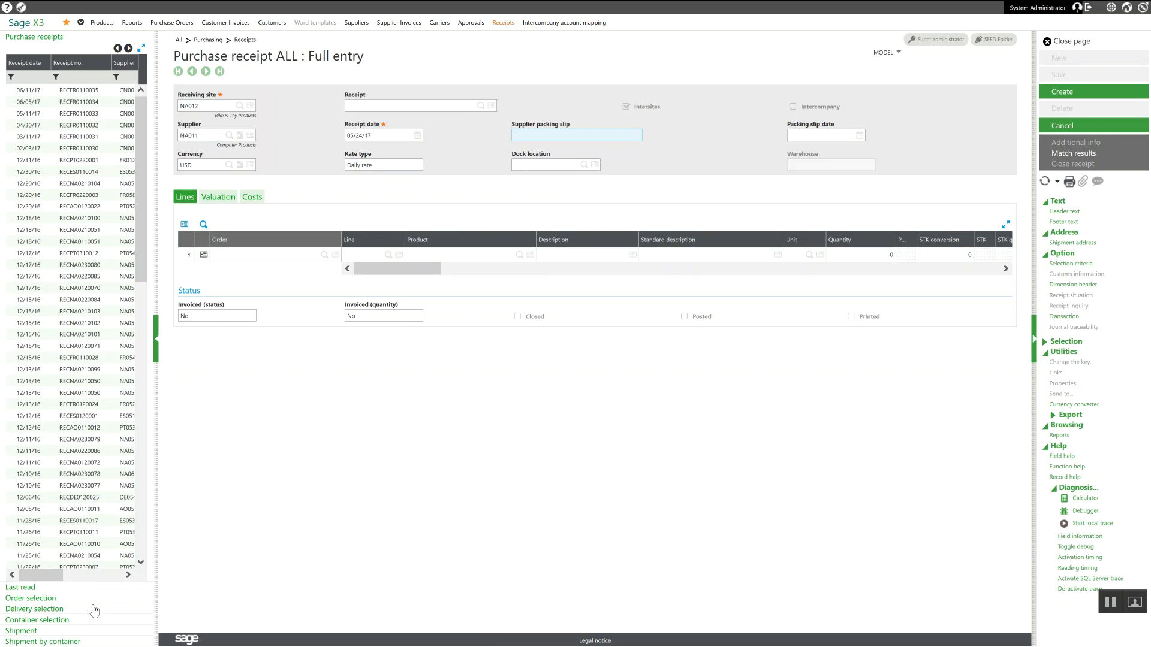
Step: Select the ALUMSHEET line of the 05/24/2017 intersite delivery for the receipt and create the receipt
click(48, 610)
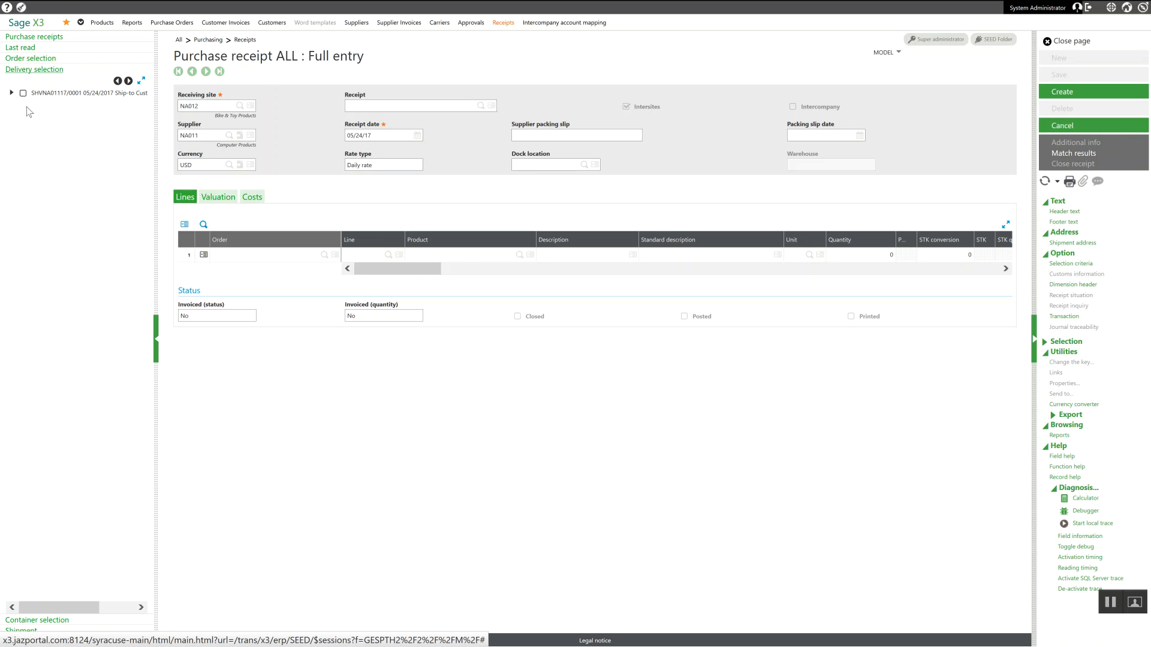
click(12, 94)
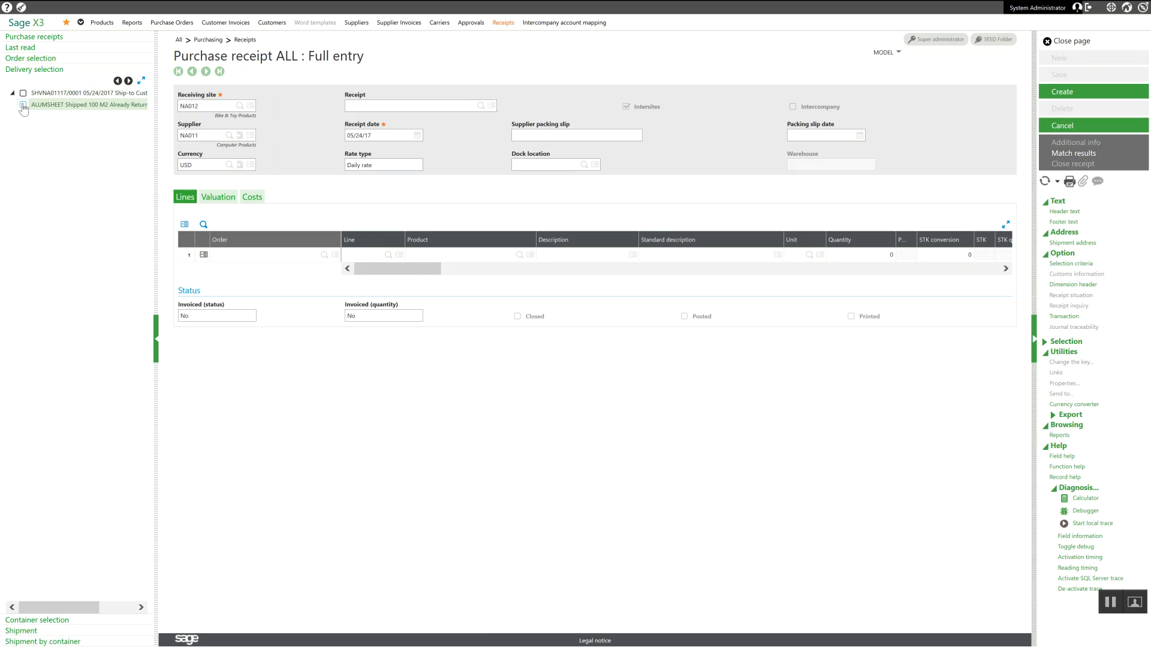
click(24, 105)
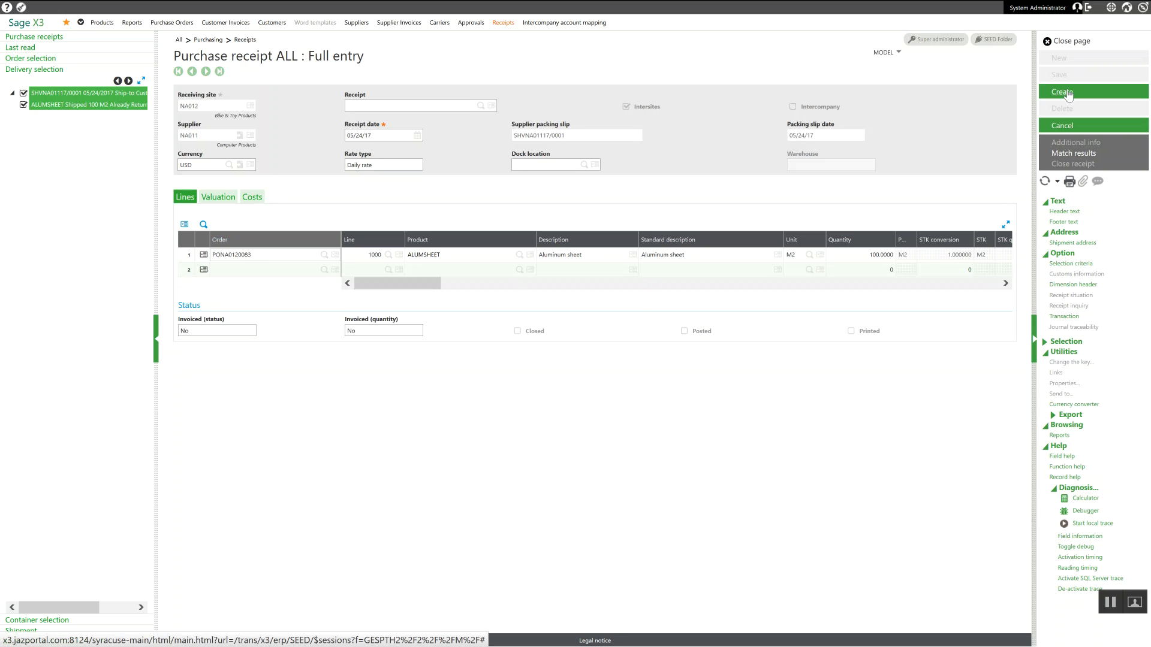
click(1067, 93)
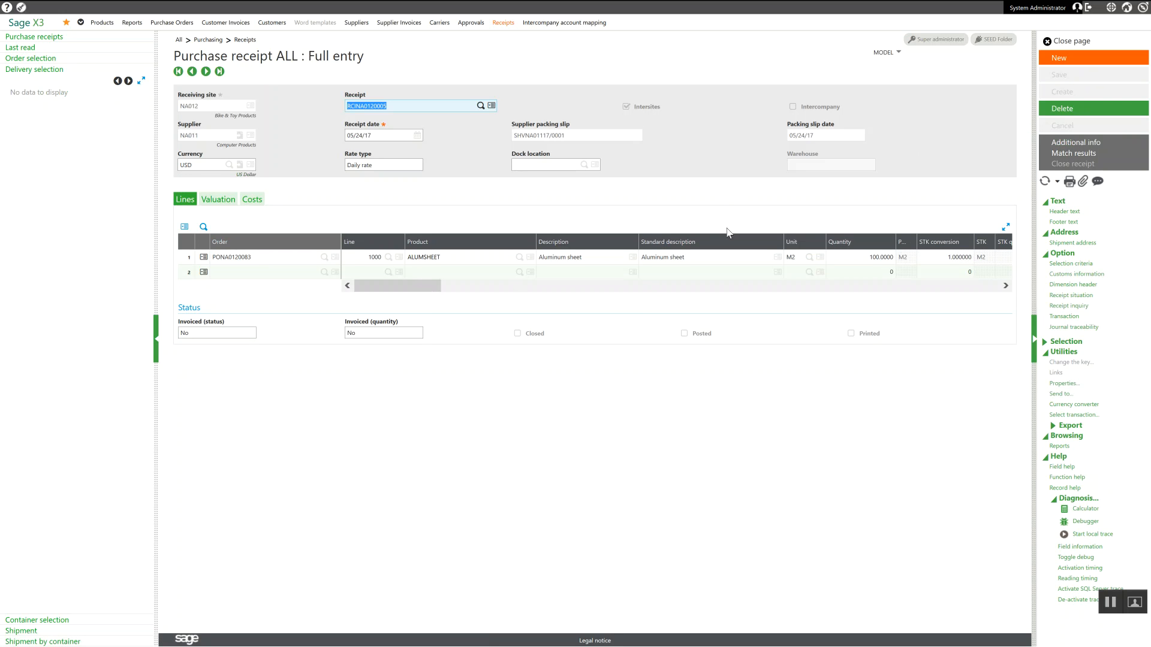